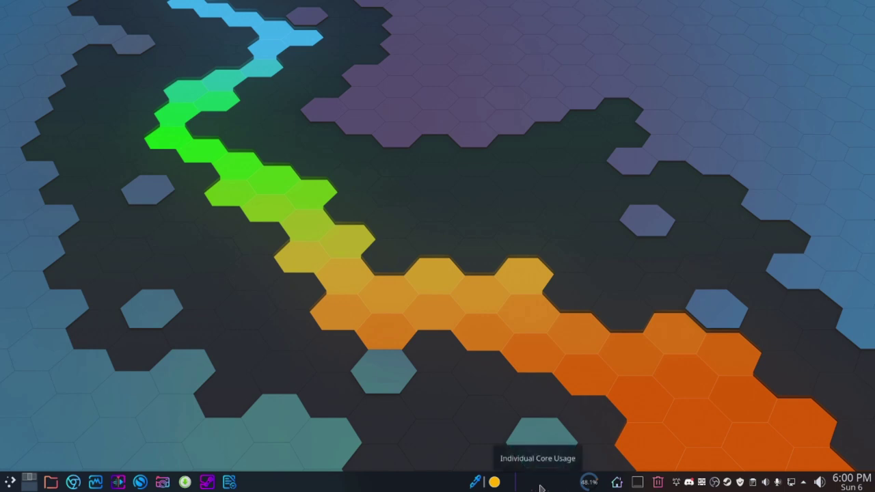
Show per-core CPU usage details, then open the panel's Add Widgets list
click(540, 488)
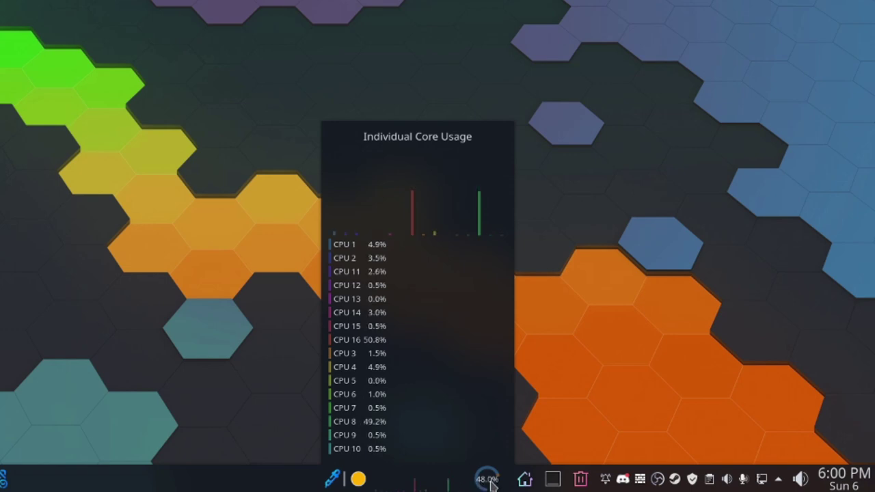
mouse_move(491, 481)
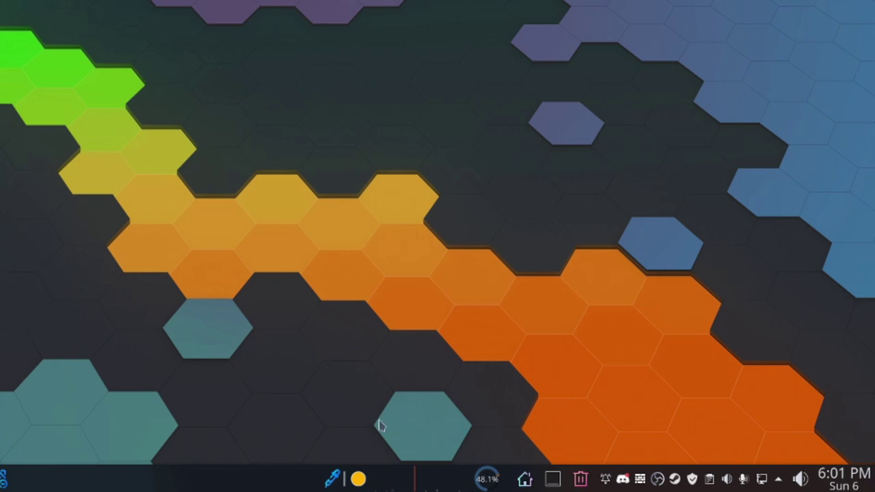
right_click(262, 481)
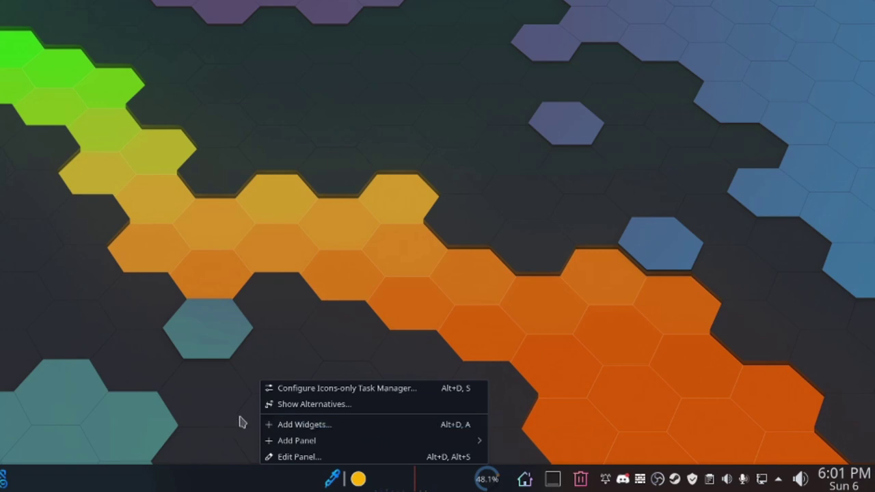
click(298, 426)
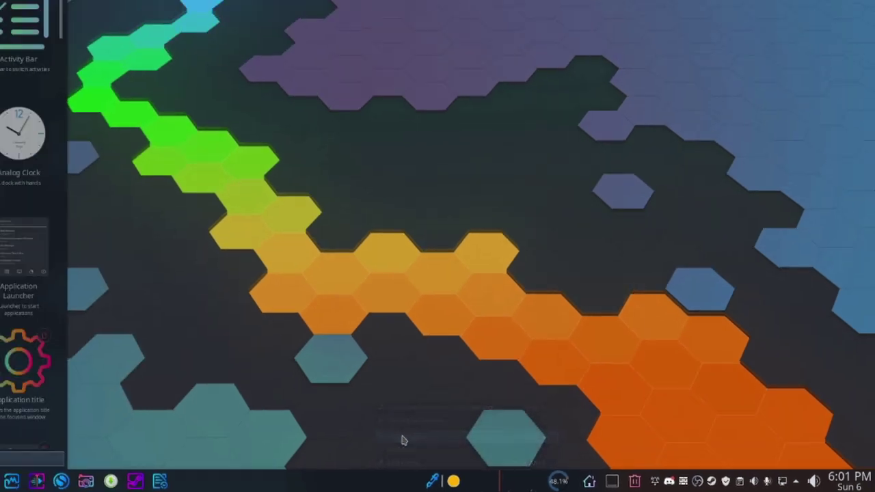
Search 'temp' in the online widget installer, install Thermal Monitor, and close the installer
scroll(82, 410, down, 5)
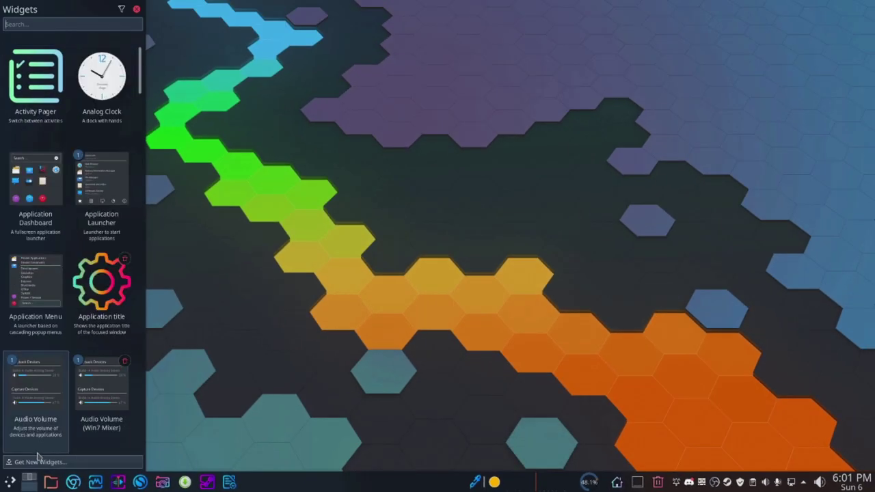
click(31, 463)
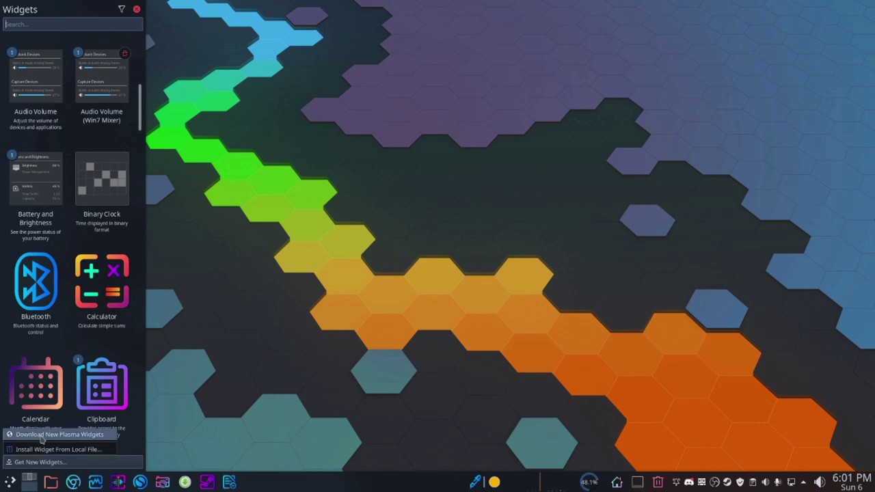
click(41, 435)
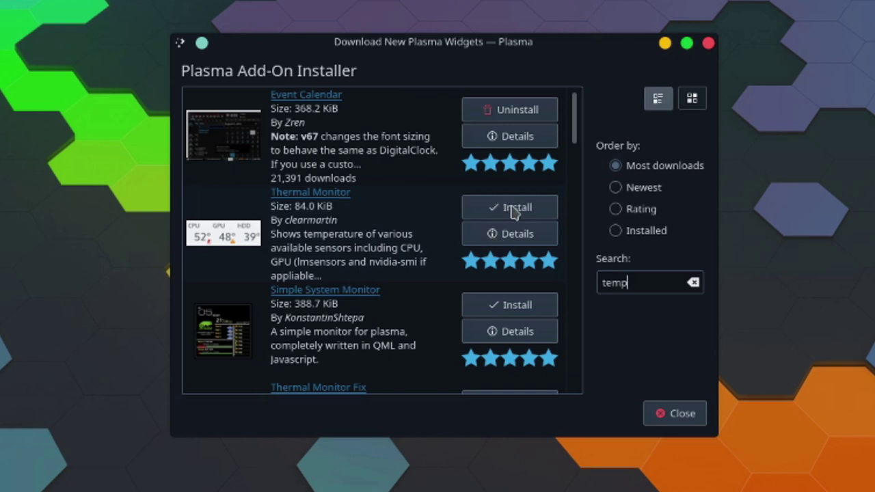
click(515, 212)
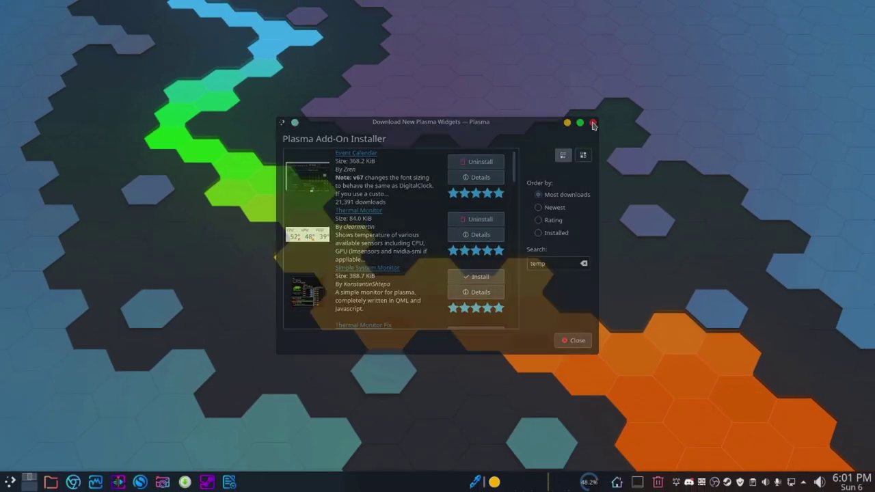
click(593, 123)
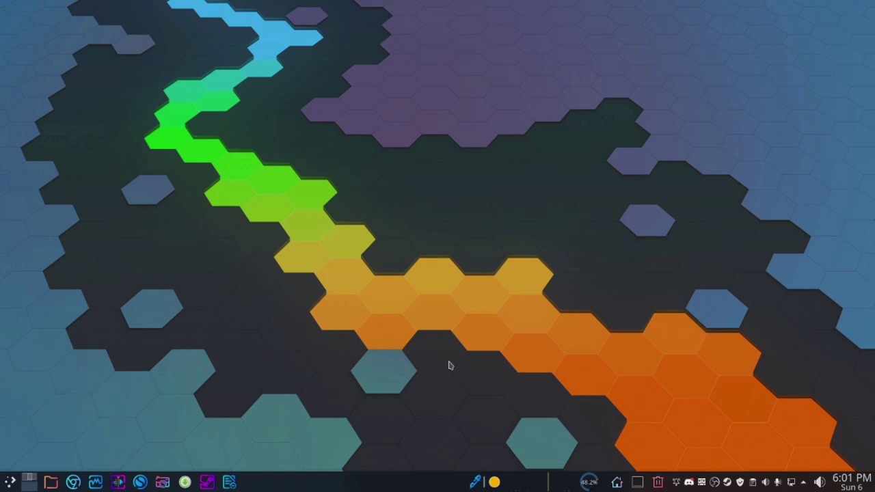
Filter the widget list by 'ther' and drag Thermal Monitor onto the bottom panel
right_click(380, 477)
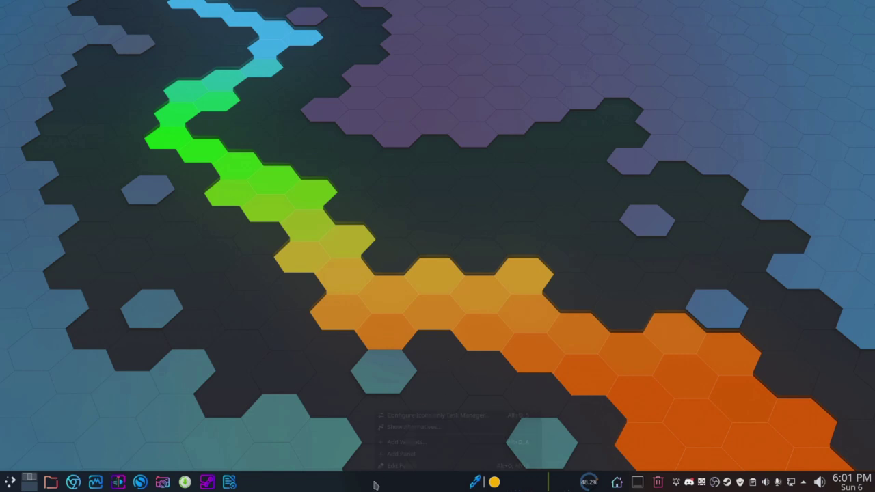
click(406, 442)
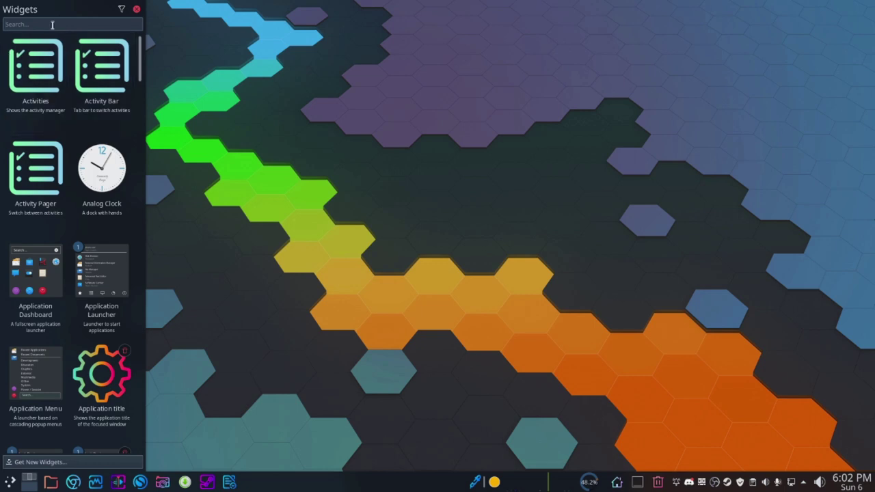
text(ther)
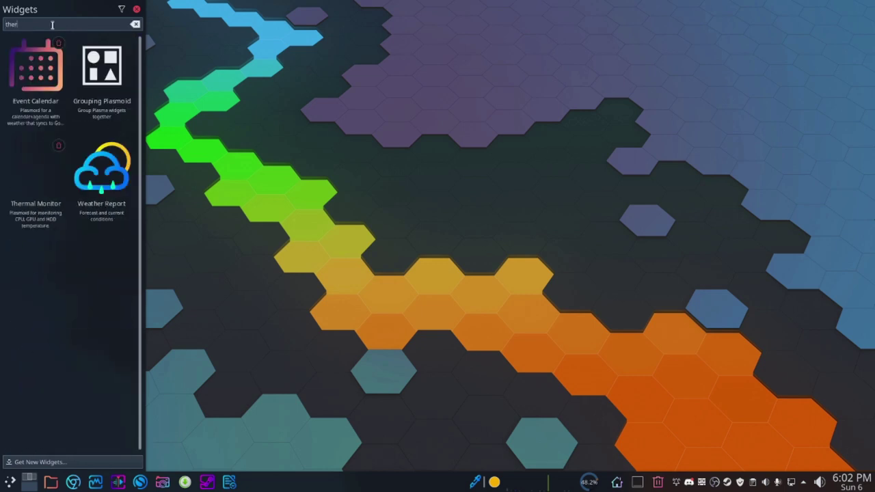
drag(31, 185, 514, 397)
drag(526, 467, 492, 484)
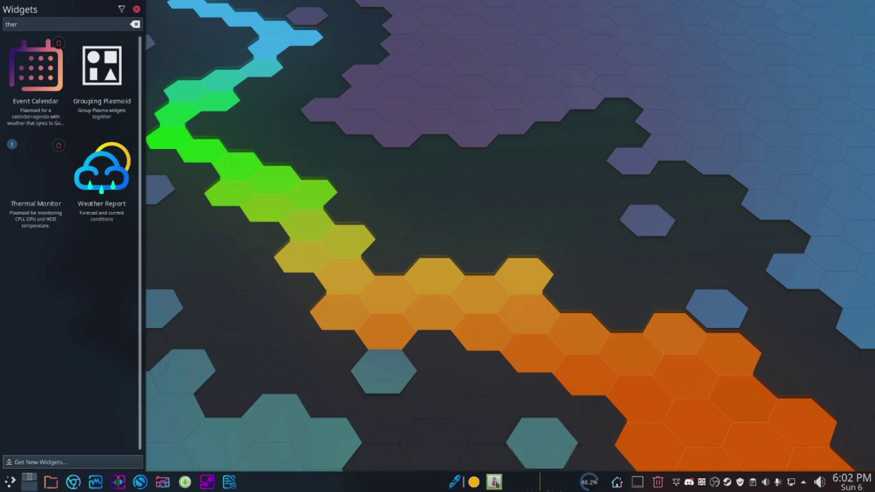
Add lmsensors/k10temp-pci-00c3/Tdie as a Thermal Monitor source with the alias 'CPU'
right_click(494, 482)
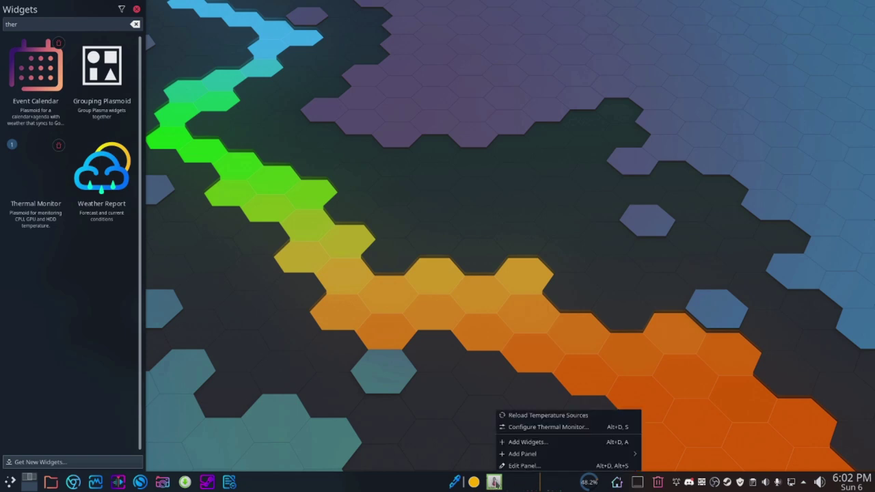
click(537, 429)
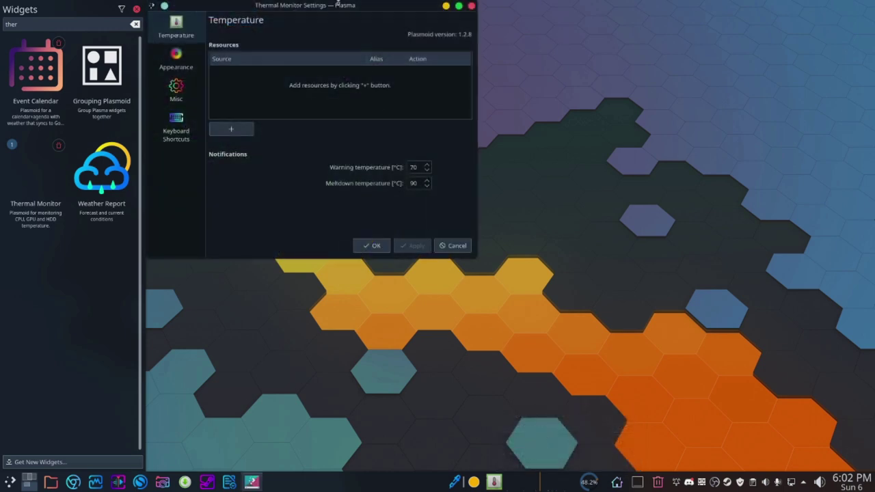
drag(345, 7, 514, 155)
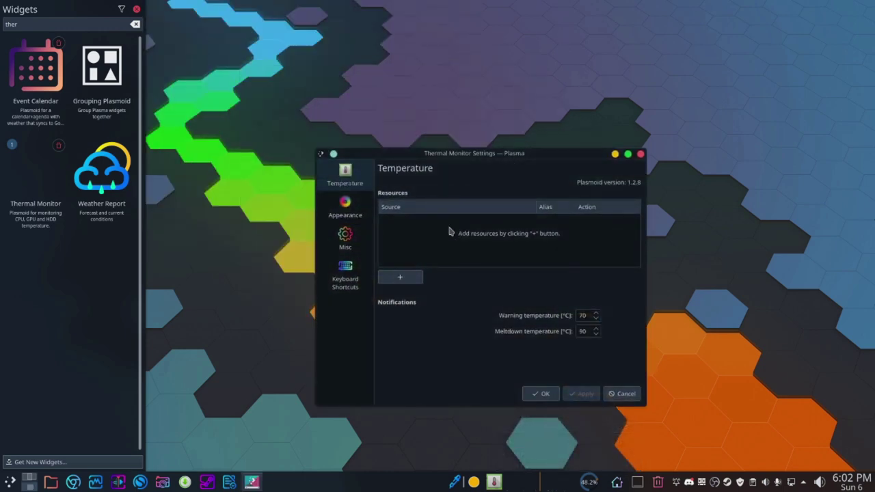
click(402, 278)
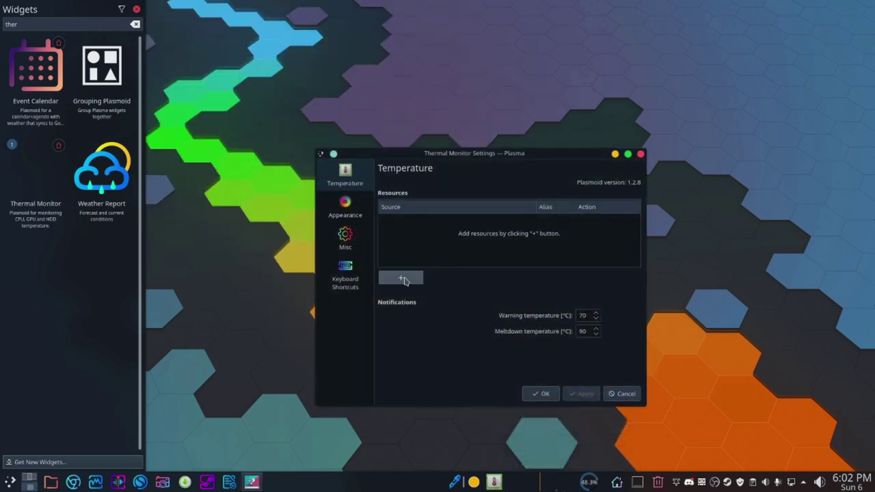
click(469, 223)
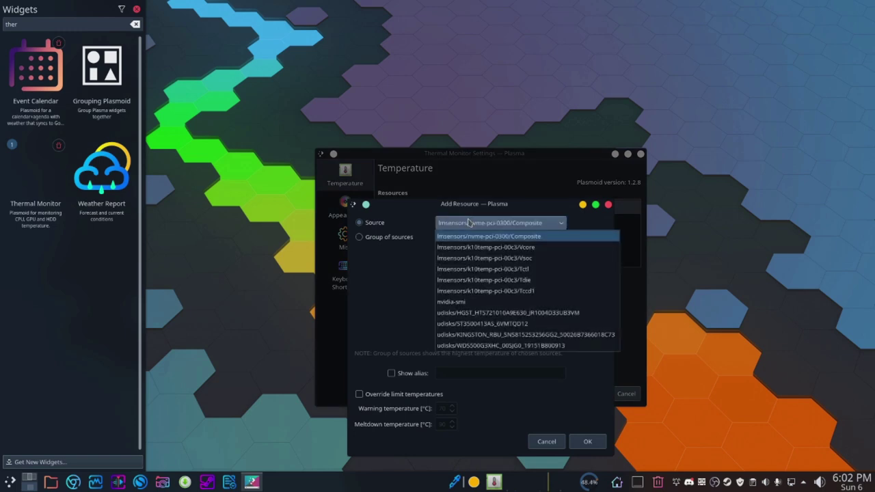
click(530, 281)
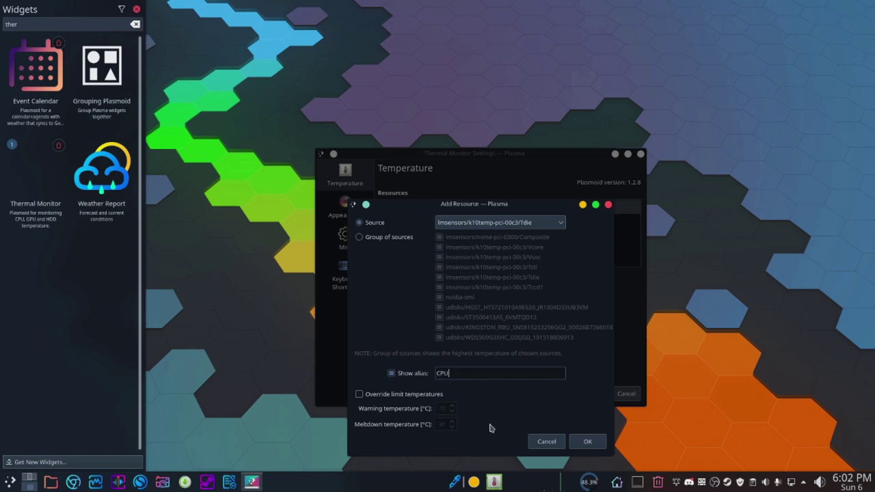
click(593, 442)
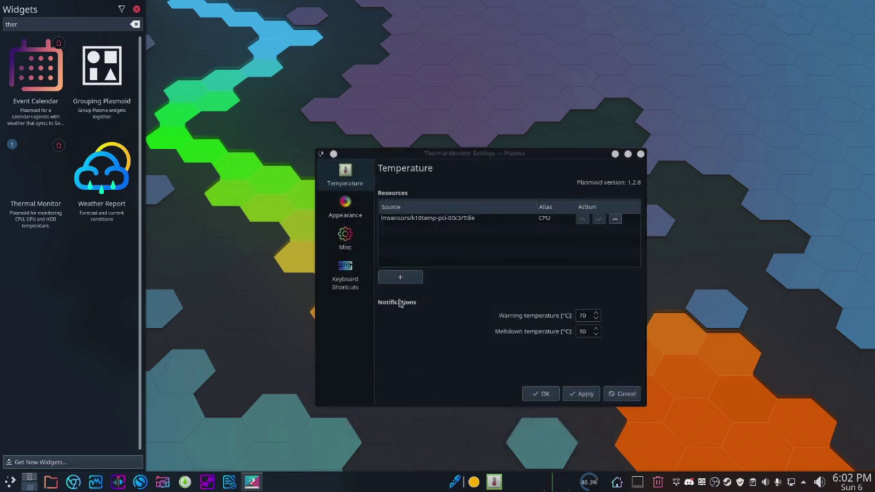
Apply the new CPU temperature source in the Thermal Monitor settings
click(342, 219)
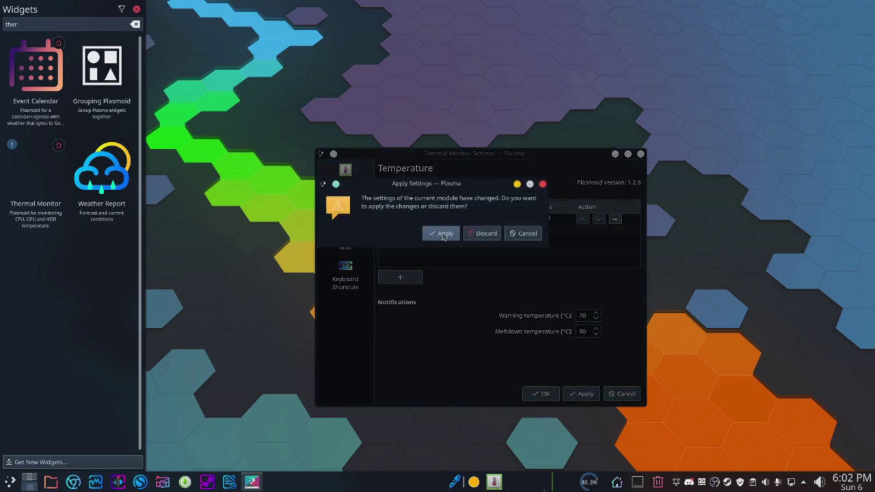
click(445, 234)
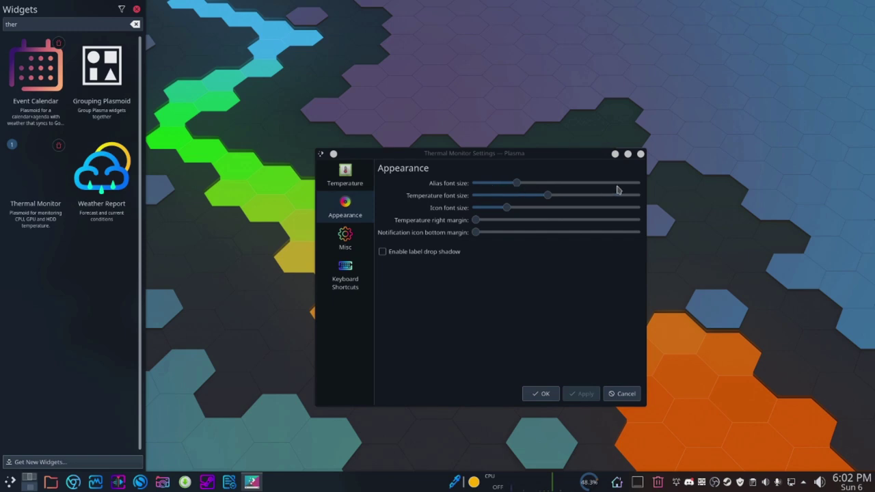
click(355, 239)
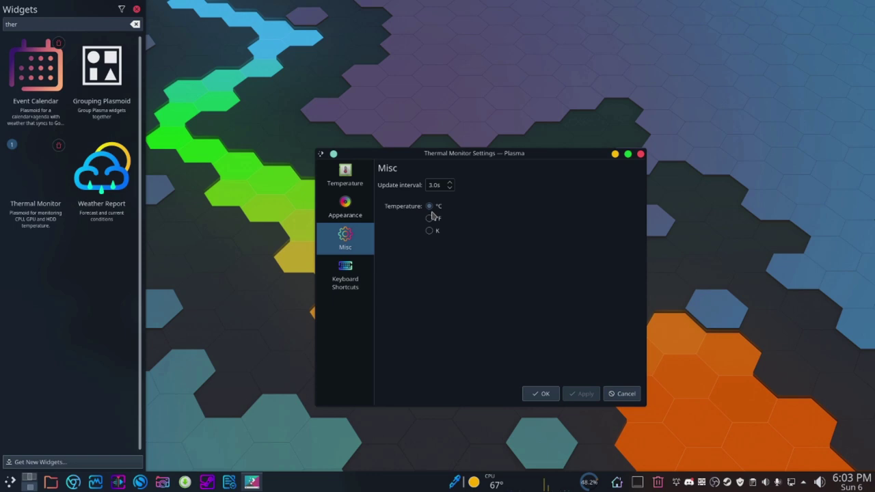
Enlarge the temperature font slightly, save the Thermal Monitor settings, and close the widget list
click(345, 206)
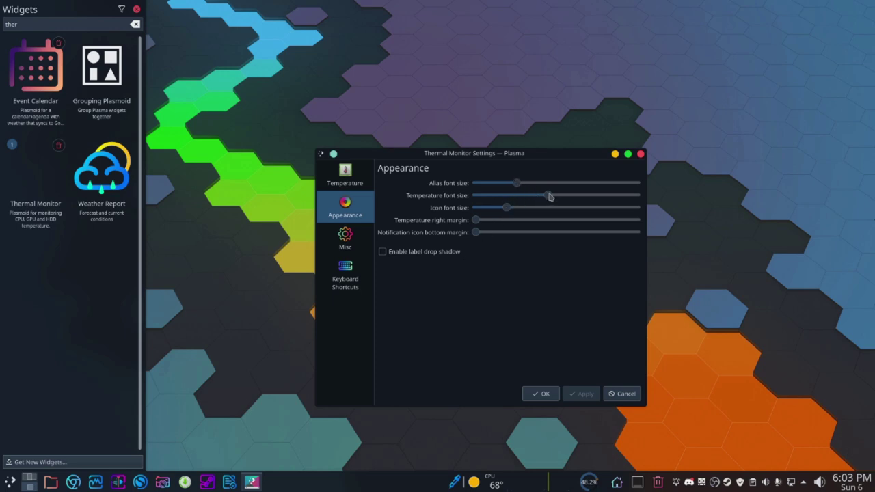
drag(549, 199, 559, 198)
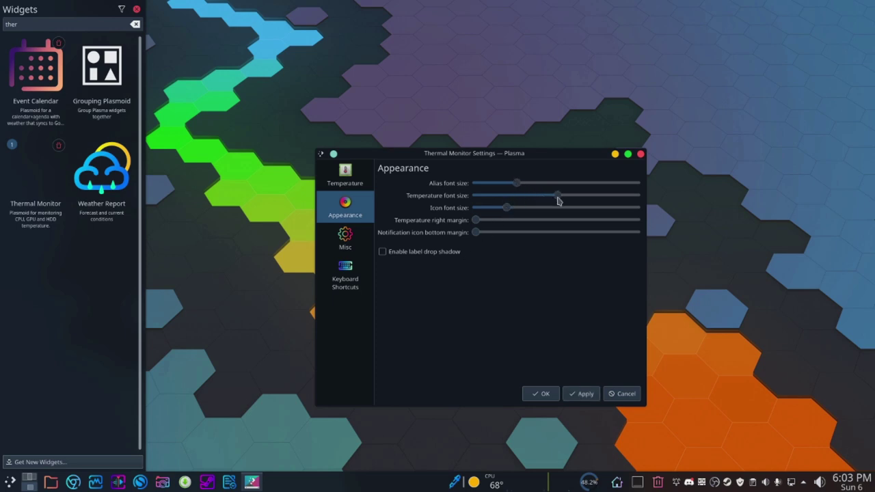
click(586, 395)
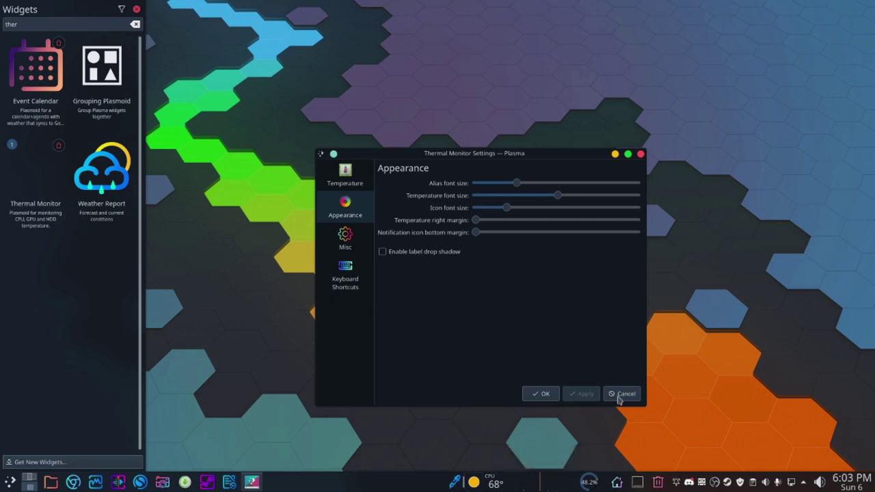
click(540, 395)
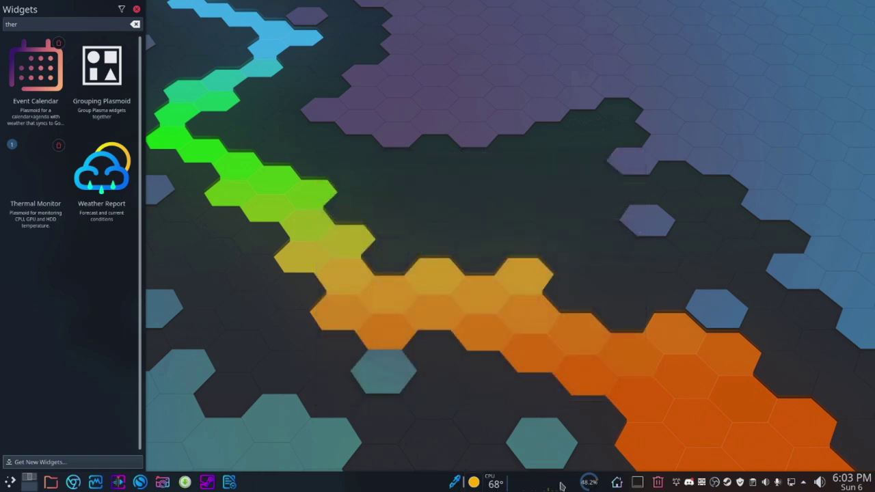
click(137, 9)
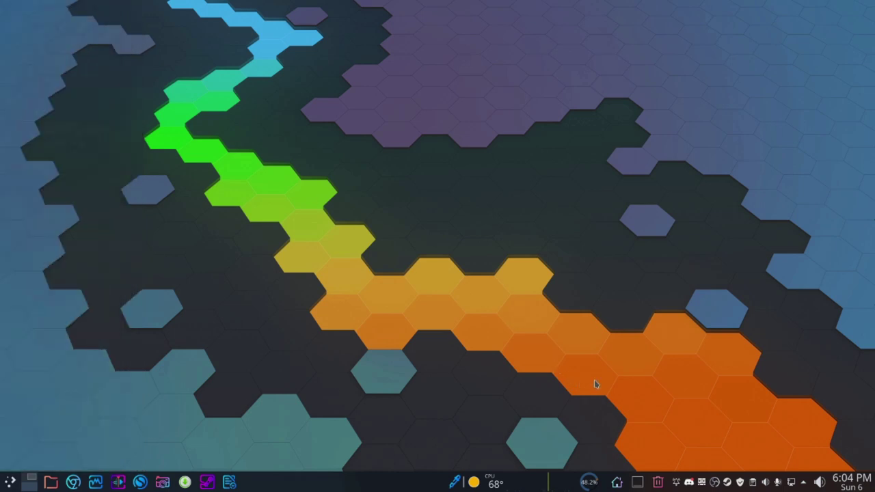
Look over the device and per-application volume levels in the audio popup
click(767, 483)
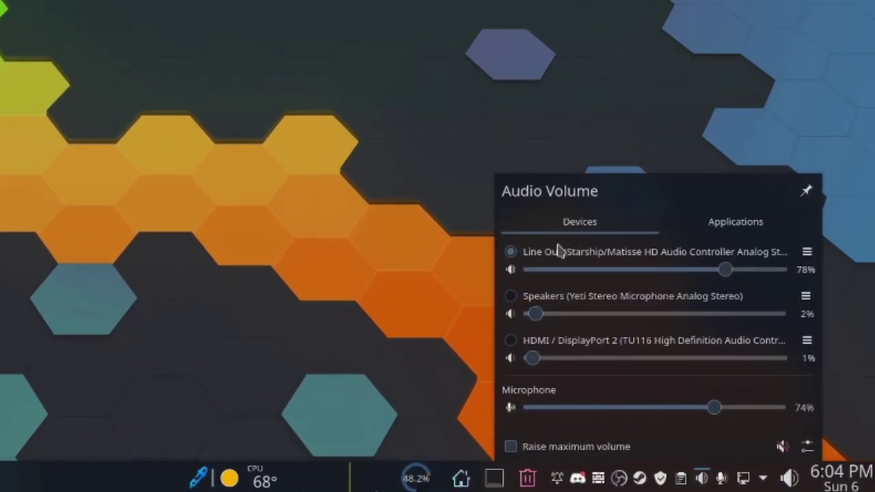
click(752, 219)
click(574, 230)
click(756, 99)
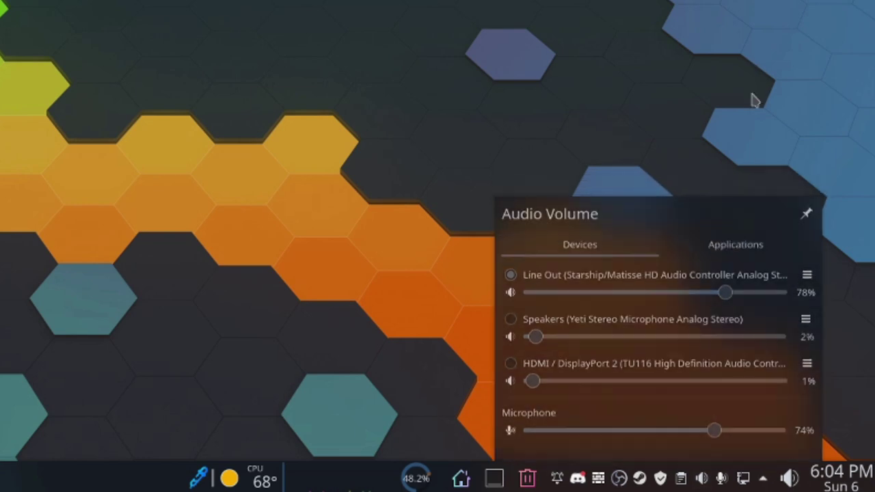
Pin the volume mixer popup so it stays open, then close it
click(790, 479)
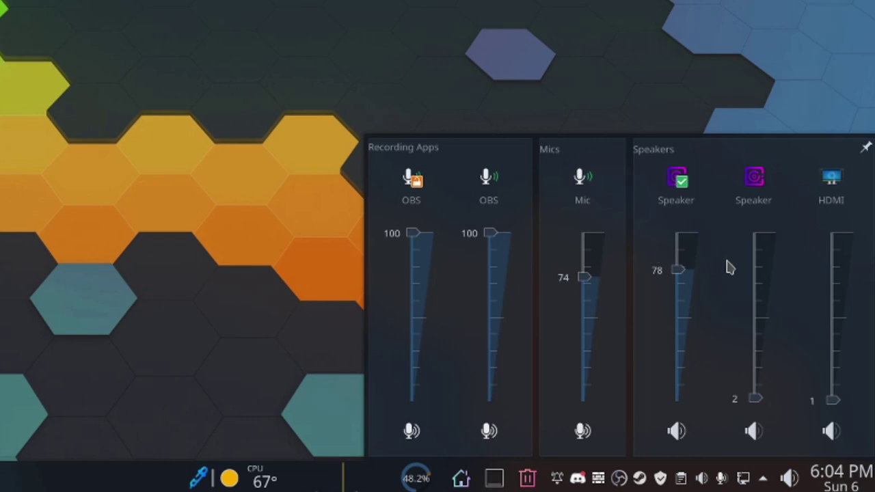
click(866, 149)
click(788, 480)
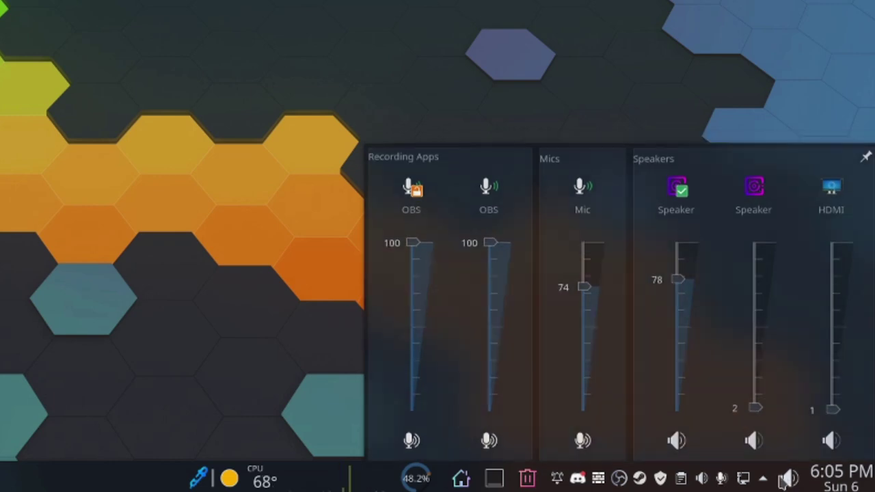
View and close the Audio Volume Settings window, then reopen the volume mixer
click(701, 479)
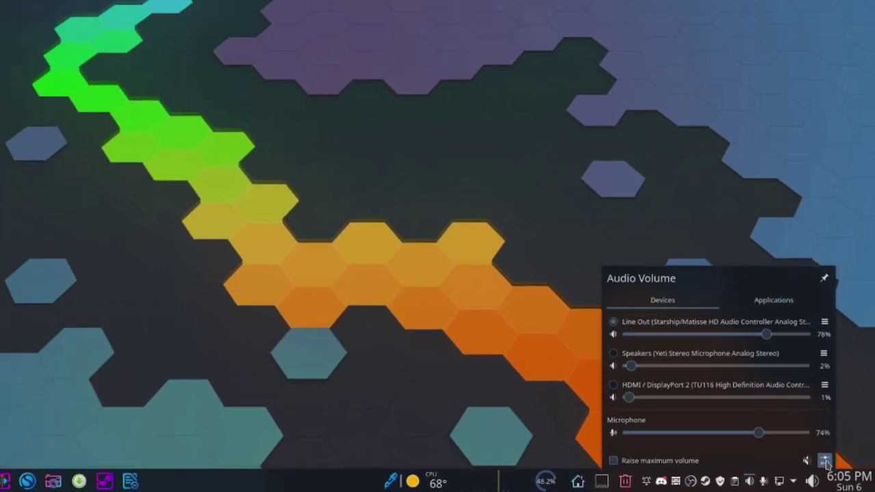
click(807, 446)
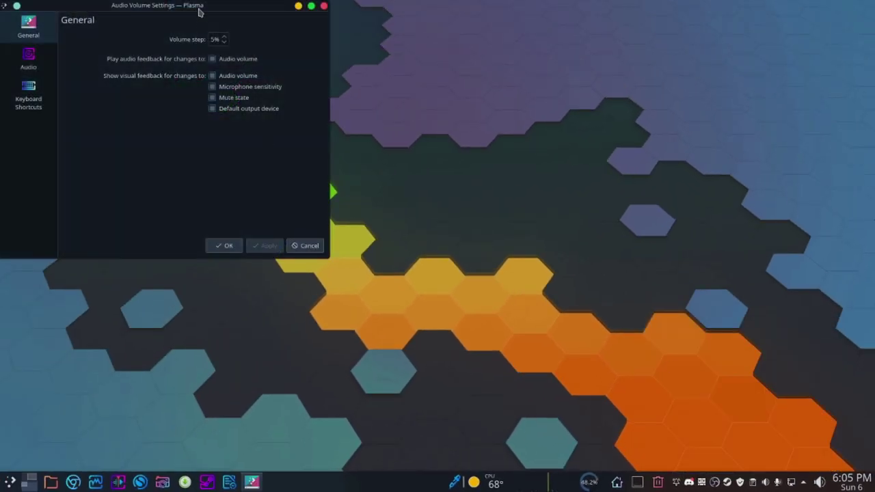
drag(199, 12, 562, 96)
click(662, 95)
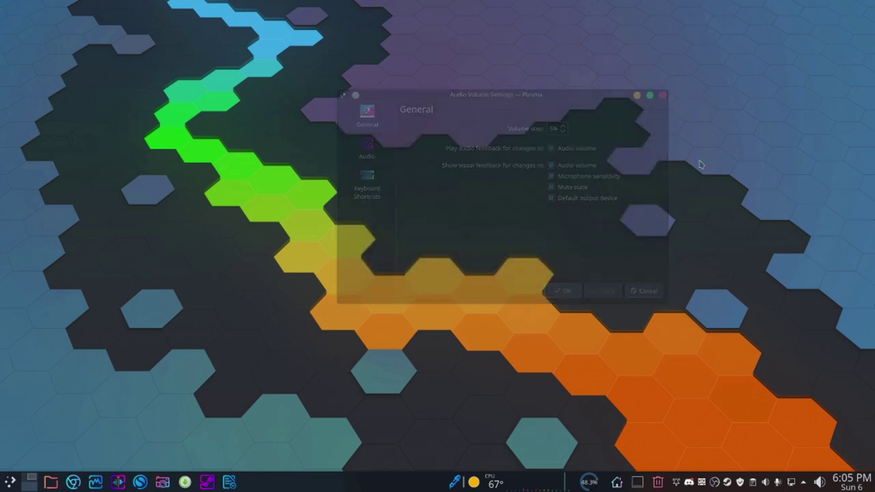
click(818, 482)
Close the volume mixer and start the Color Picker's eyedropper
click(391, 270)
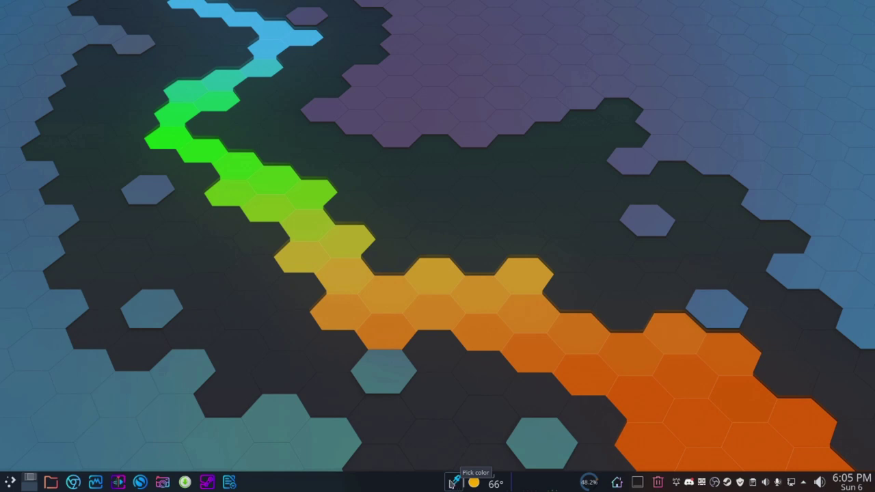
click(453, 483)
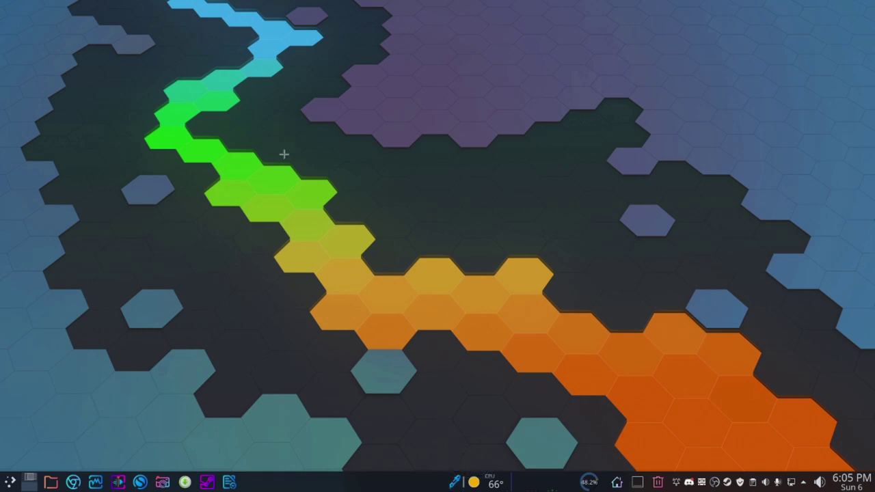
Pick a green wallpaper hexagon, then view the colour history and #FEB200's copy formats
click(238, 164)
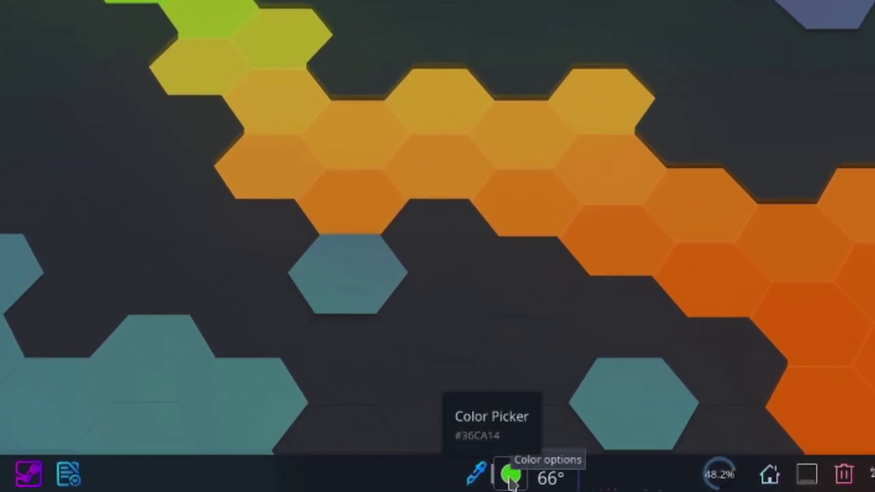
click(509, 479)
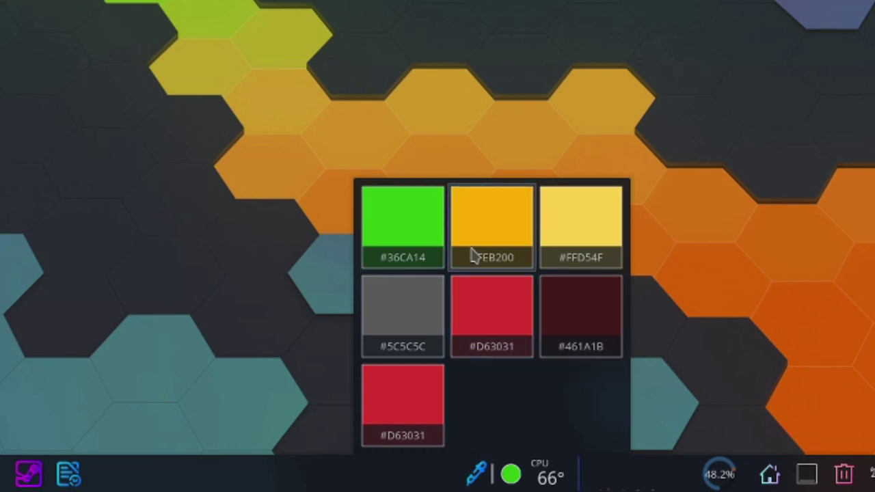
click(497, 248)
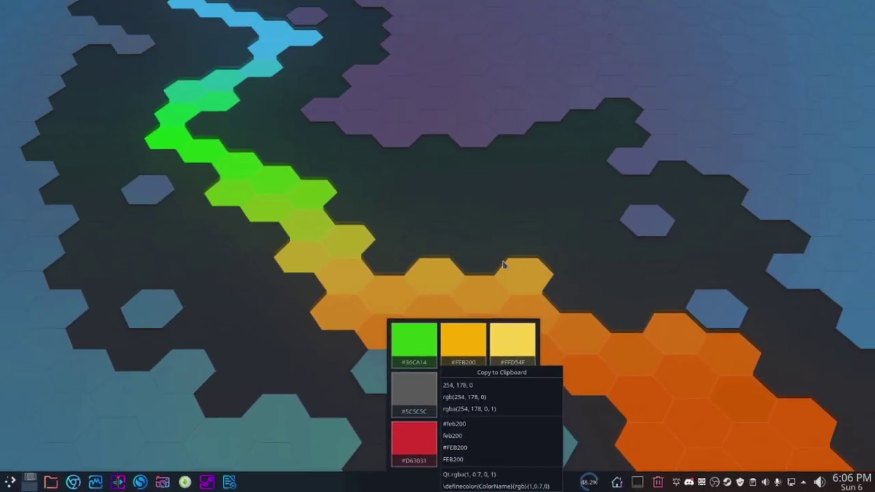
key(Escape)
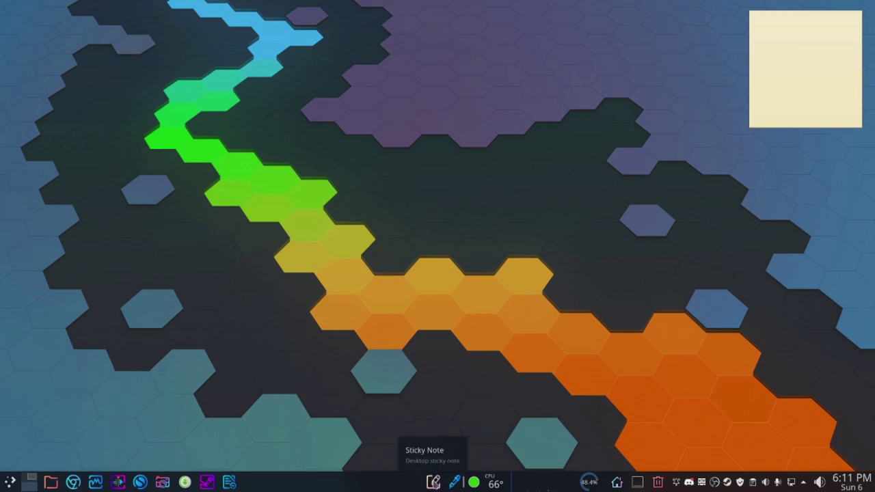
Write a line in the panel sticky note, verify it persists on reopening, then delete it all
click(433, 482)
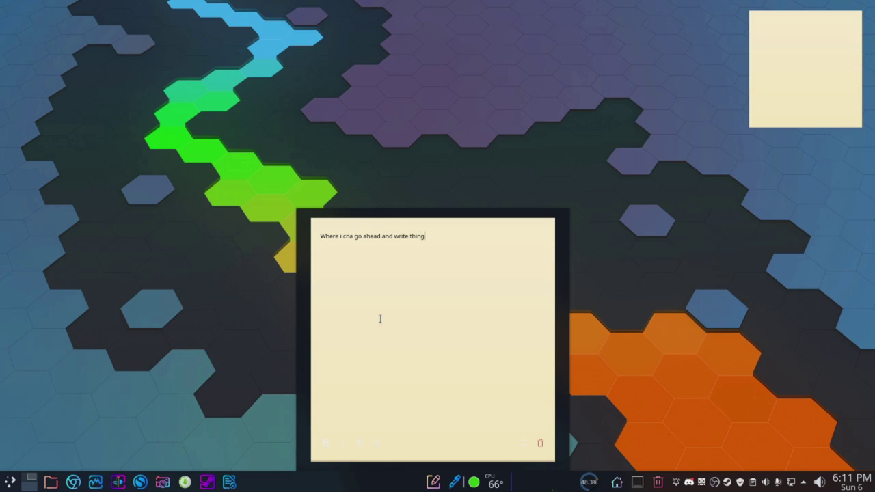
click(574, 390)
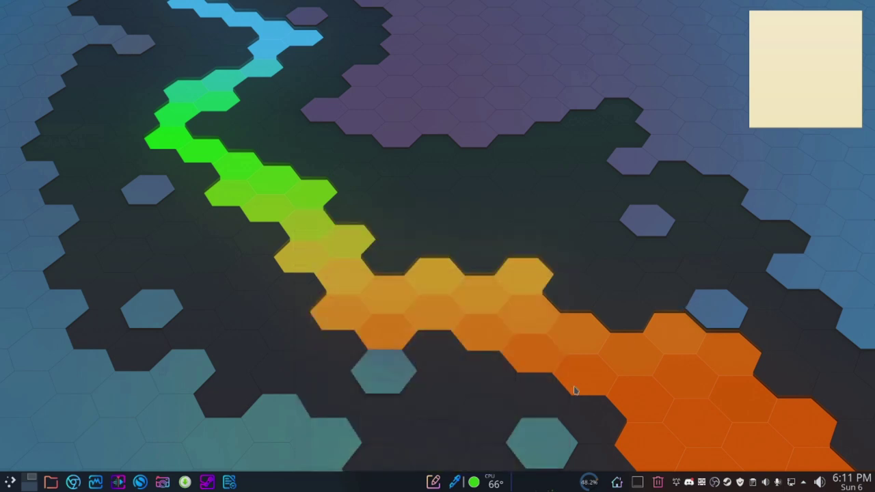
click(433, 482)
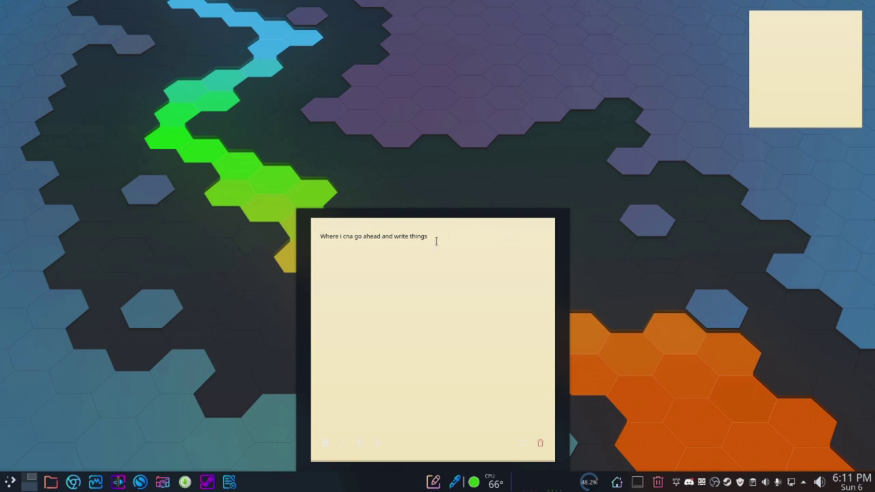
key(ctrl+a)
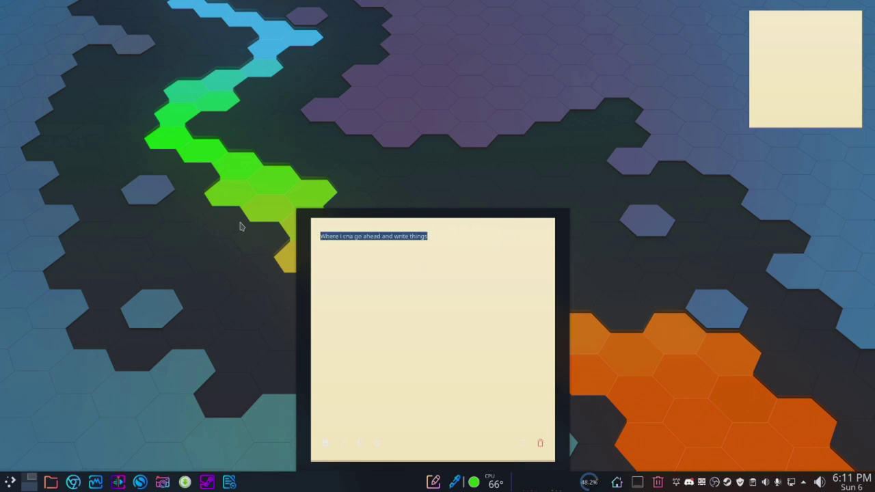
key(BackSpace)
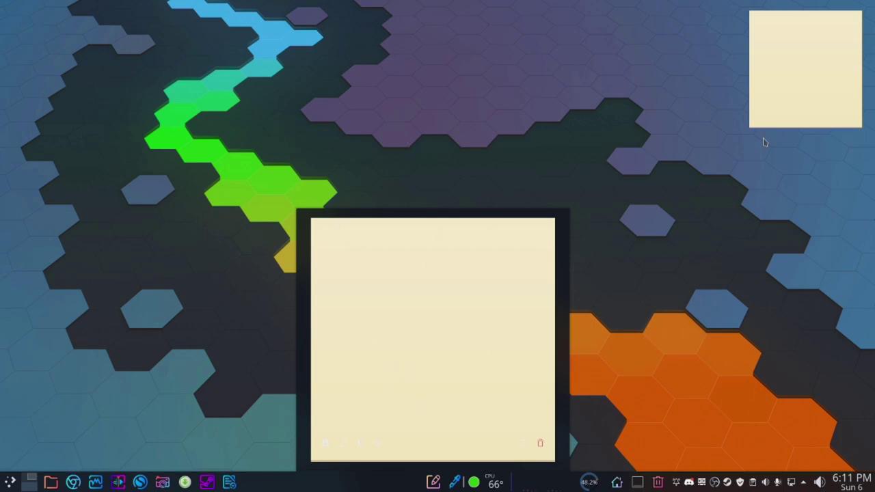
click(859, 151)
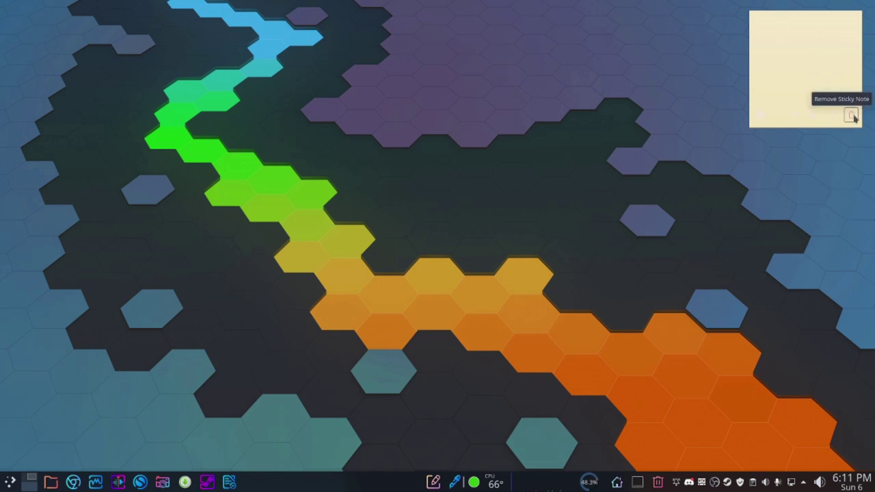
Enter Edit Panel mode and enlarge the desktop sticky note down and left
right_click(351, 485)
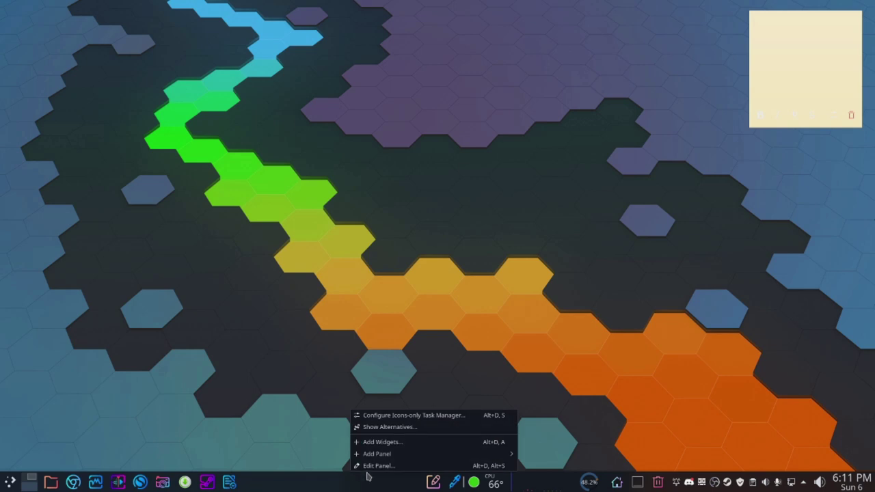
click(378, 466)
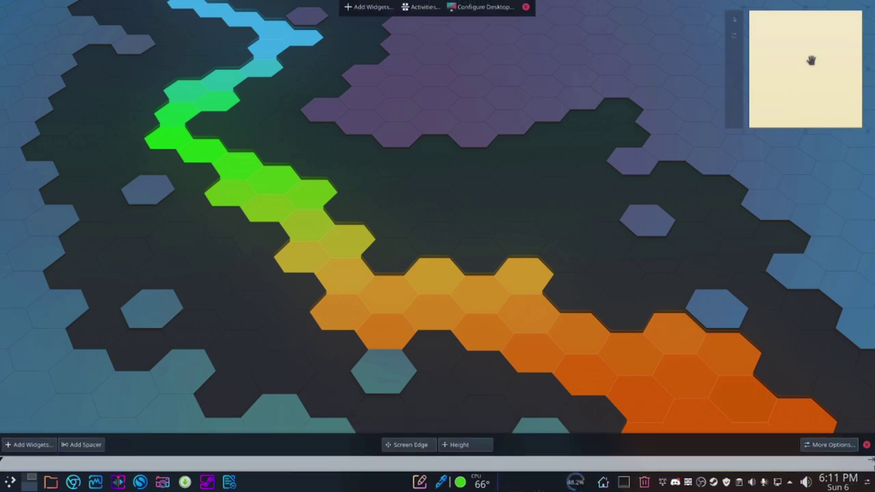
drag(748, 123, 796, 473)
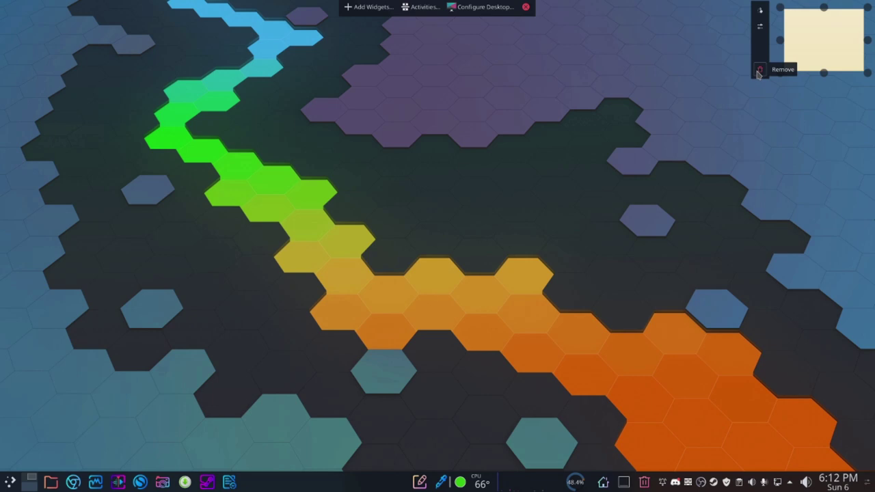
Finish customizing the layout and delete the sticky note widget from the desktop
right_click(742, 111)
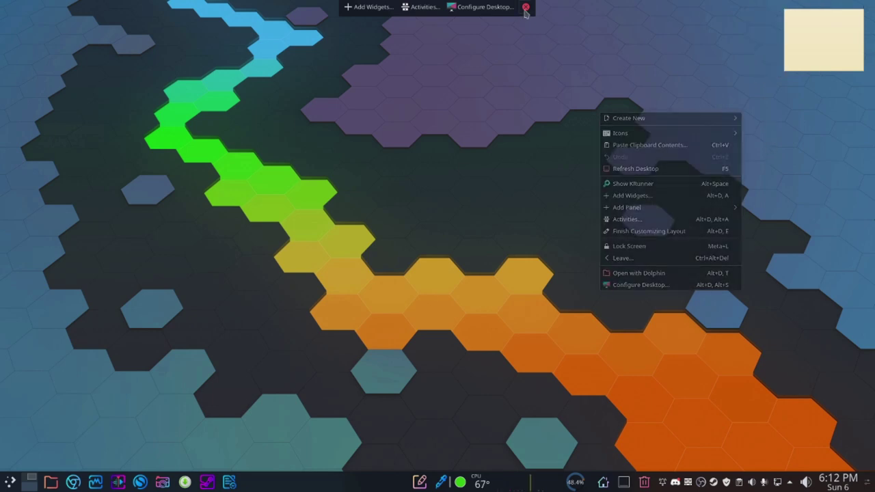
click(526, 7)
click(526, 7)
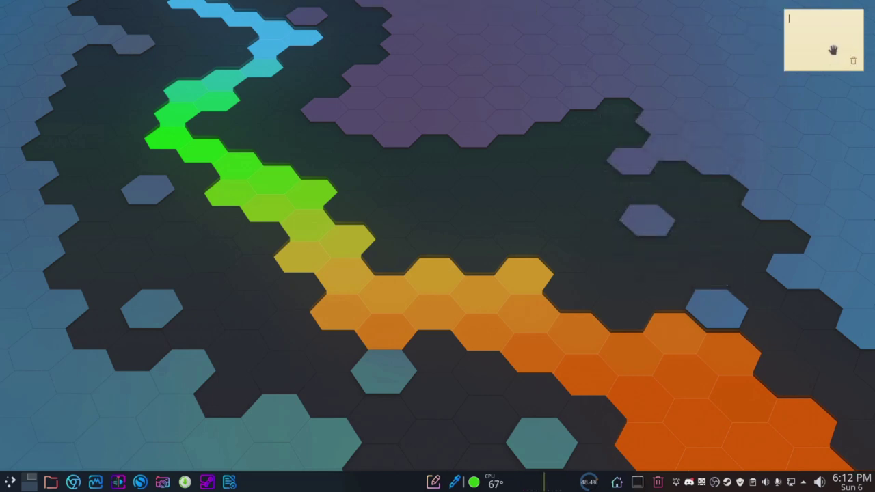
click(853, 63)
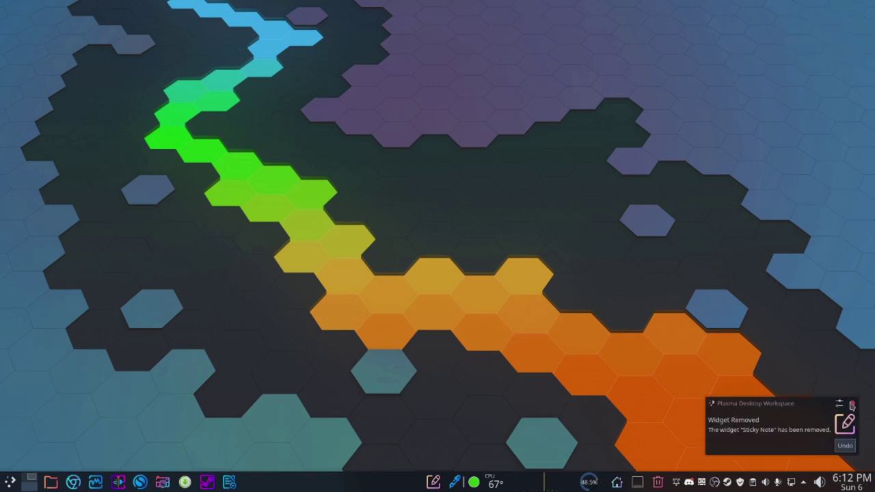
click(853, 404)
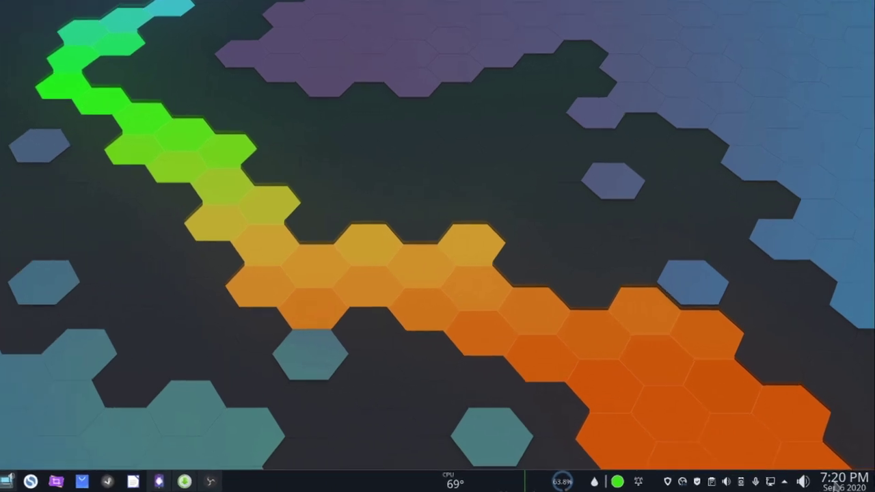
Jump the Event Calendar agenda to September 17, 23, 22, October 2 and September 2
click(843, 487)
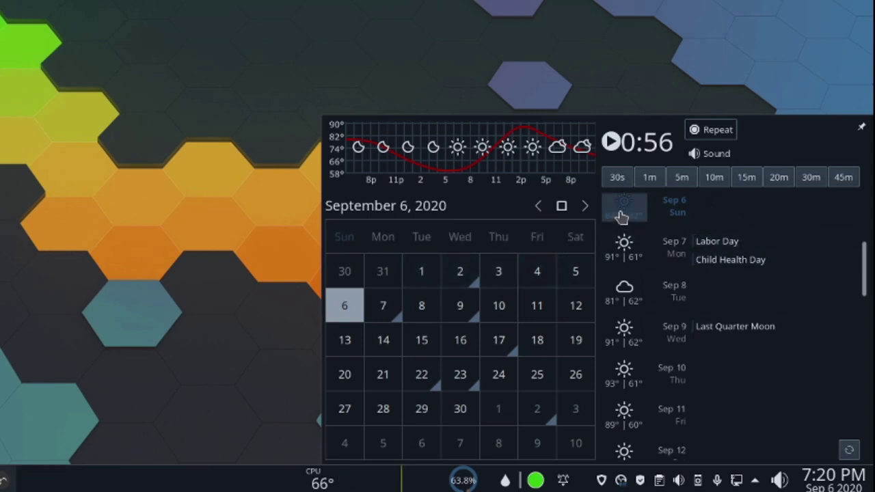
mouse_move(619, 298)
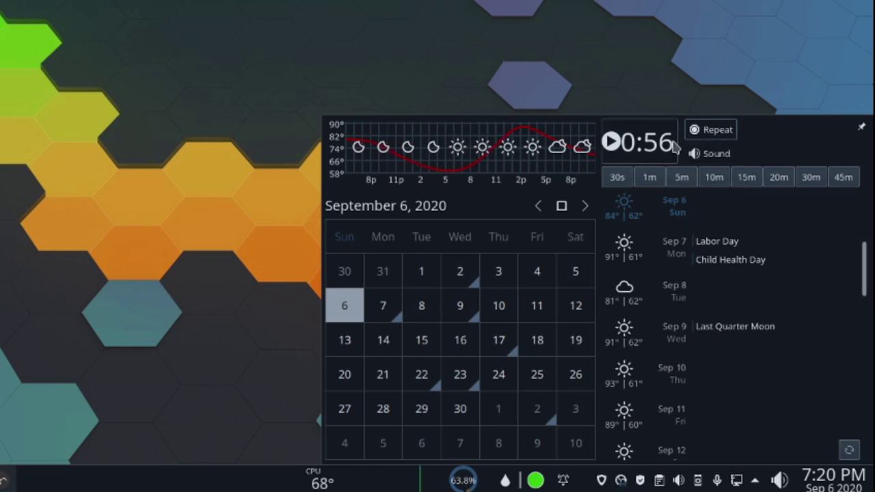
click(499, 343)
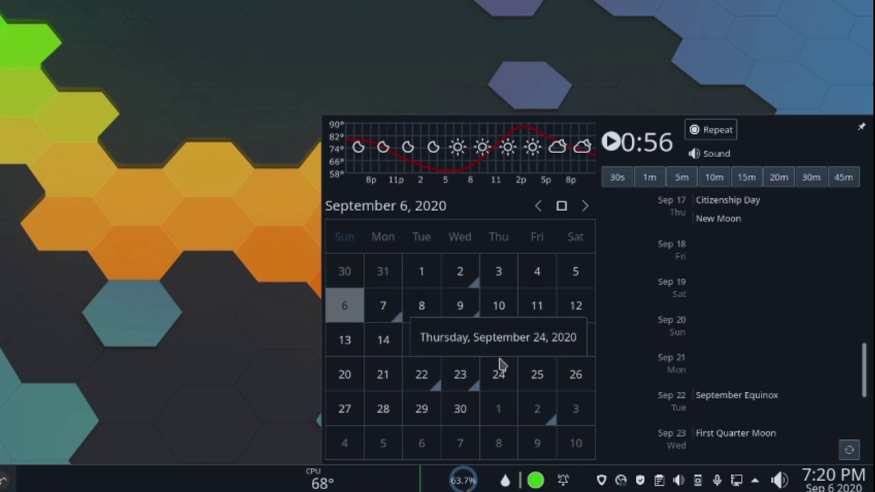
click(461, 375)
click(419, 382)
click(537, 409)
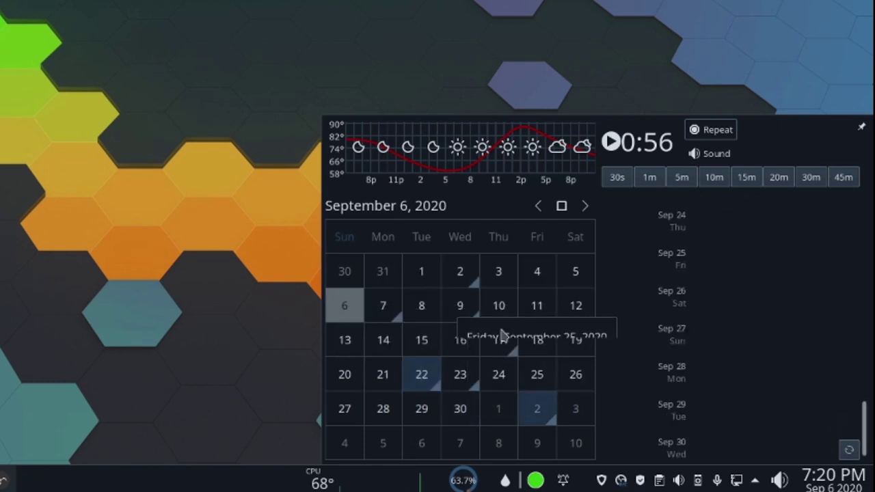
click(460, 271)
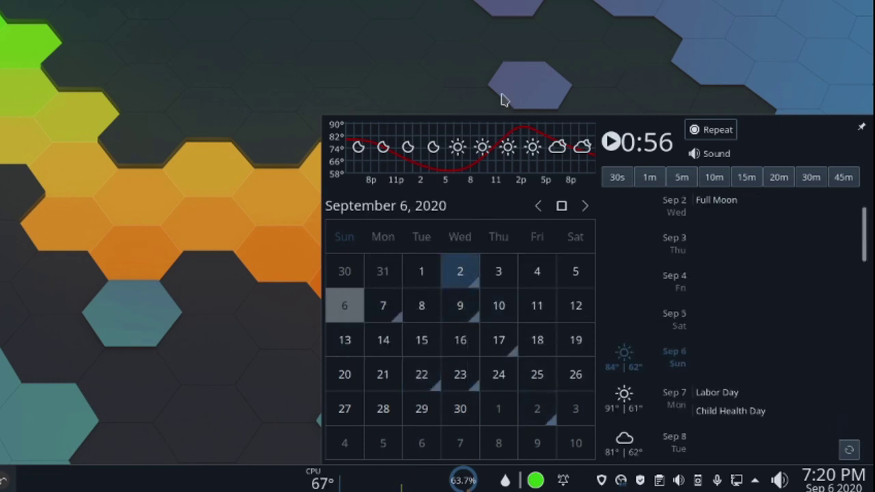
Close the calendar popup, reopen it, and bring up the Event Calendar's options
click(629, 49)
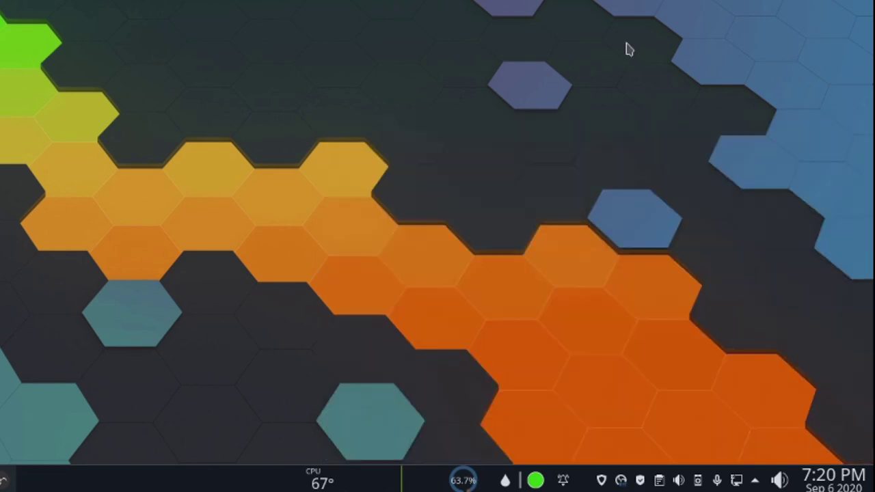
click(831, 479)
right_click(750, 399)
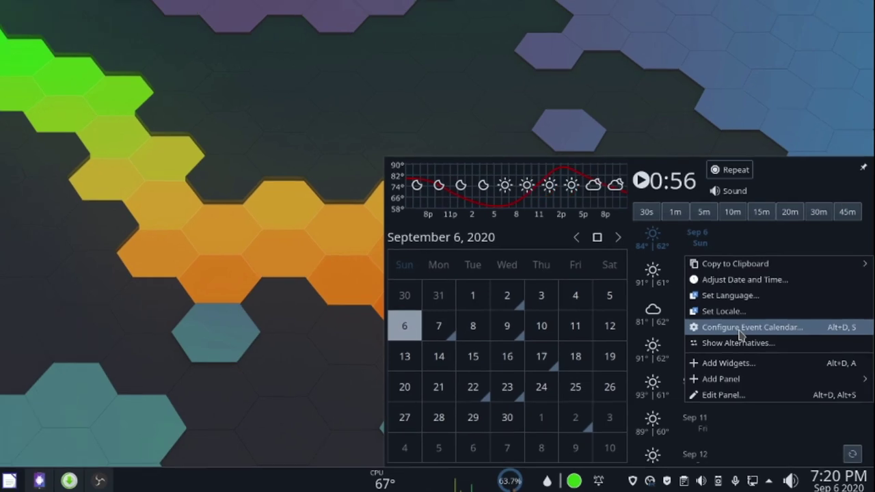
Open Event Calendar settings, scroll through the General clock, time-format and mouse-wheel options, then go to Layout
click(723, 309)
drag(170, 6, 594, 152)
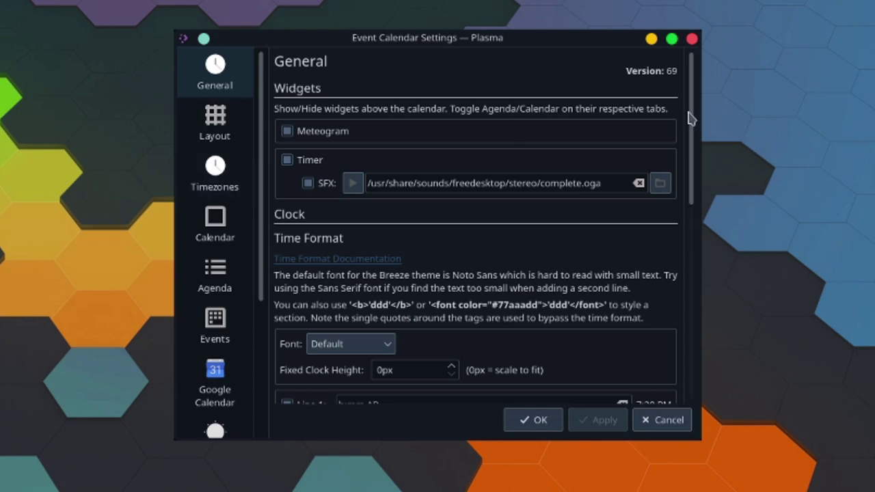
drag(689, 117, 696, 174)
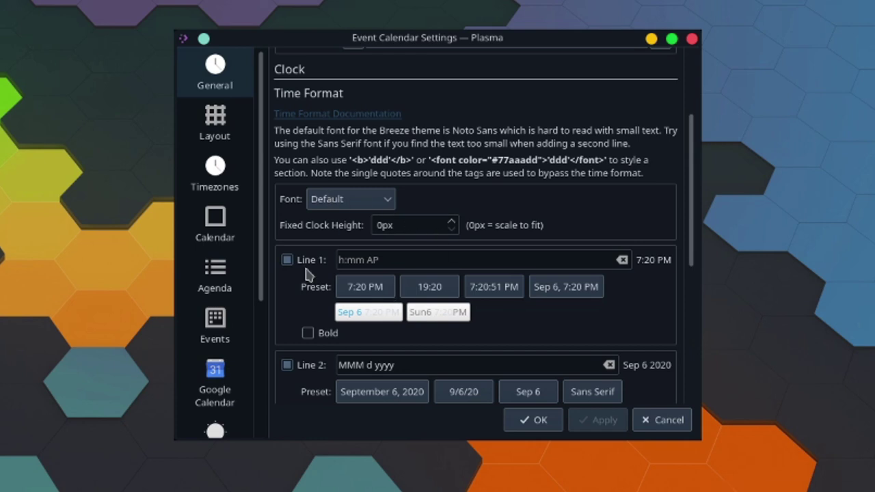
scroll(340, 260, down, 3)
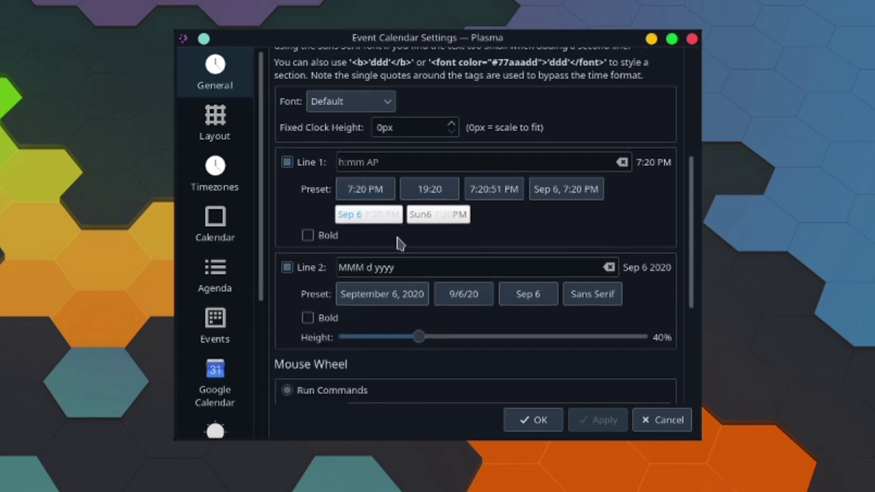
scroll(424, 369, down, 3)
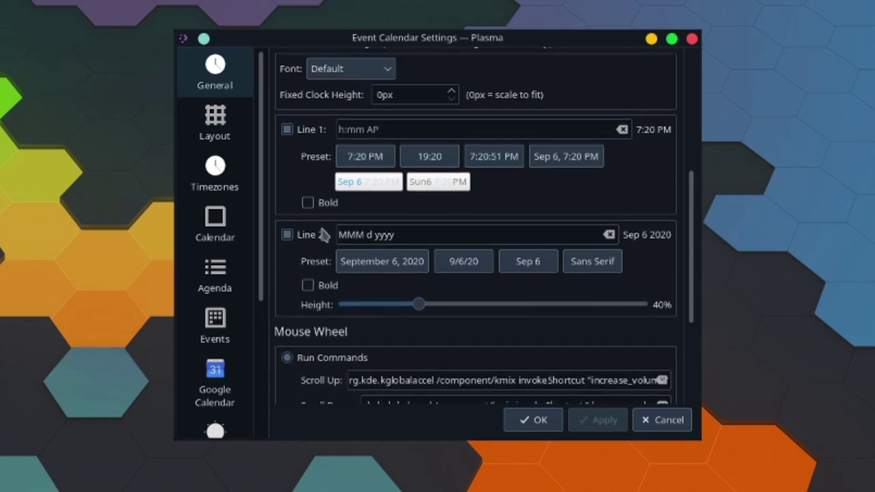
scroll(457, 295, down, 2)
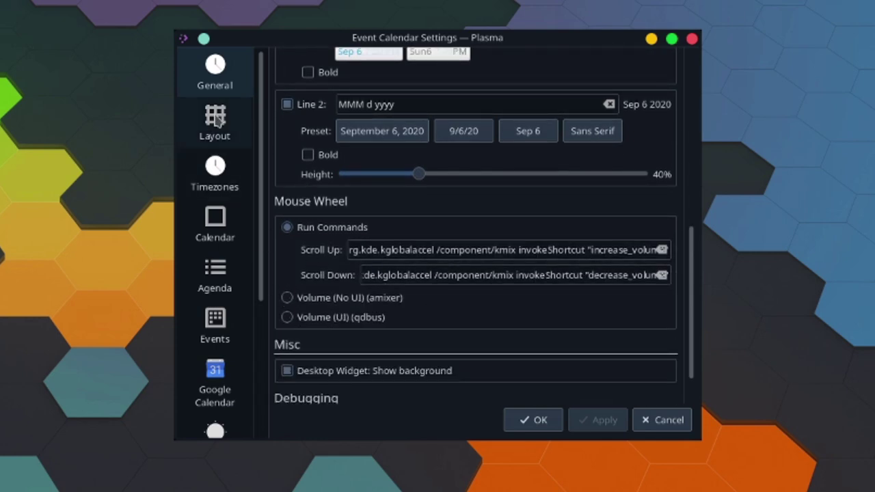
click(216, 119)
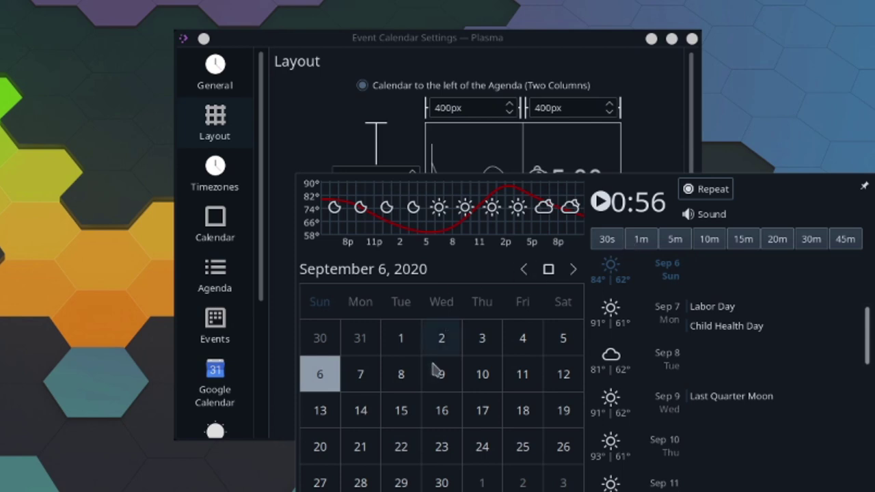
Dismiss the calendar popup and review the Timezones, Calendar, Agenda and Events settings pages
click(566, 169)
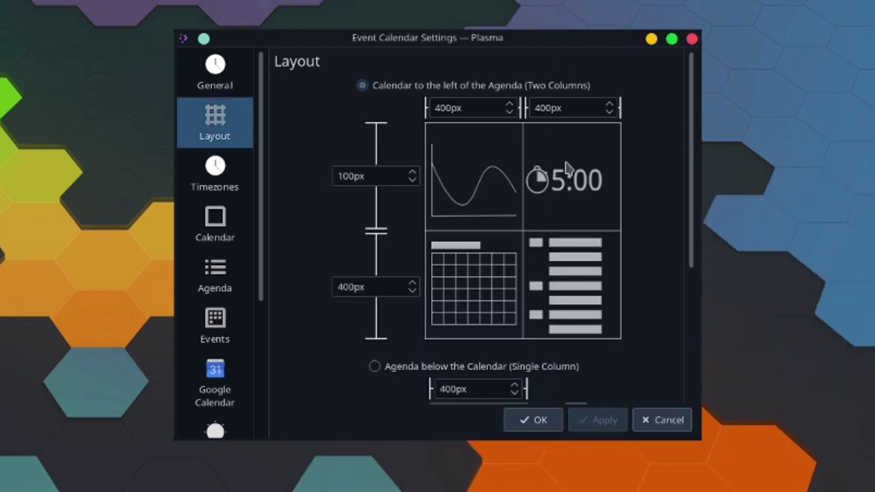
drag(693, 240, 675, 398)
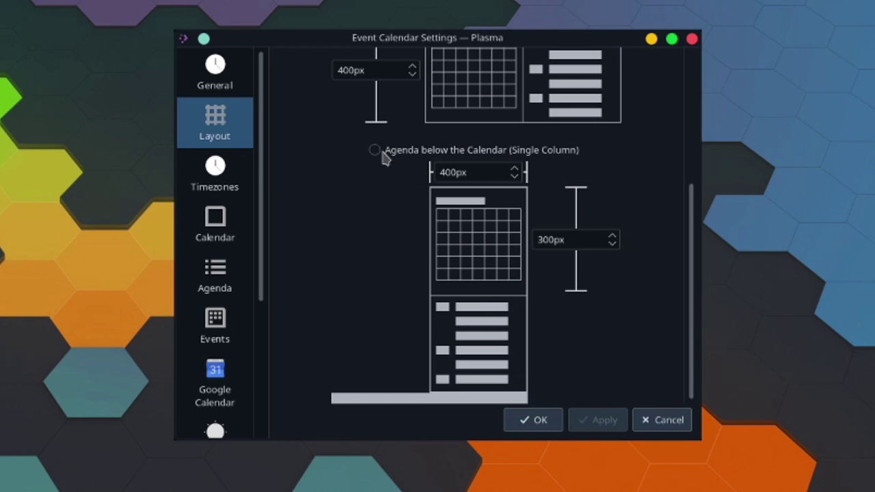
click(226, 179)
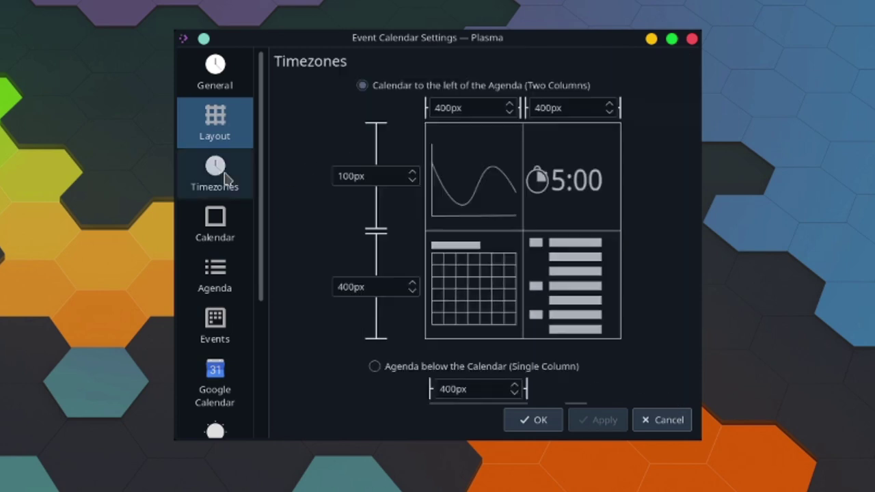
click(205, 233)
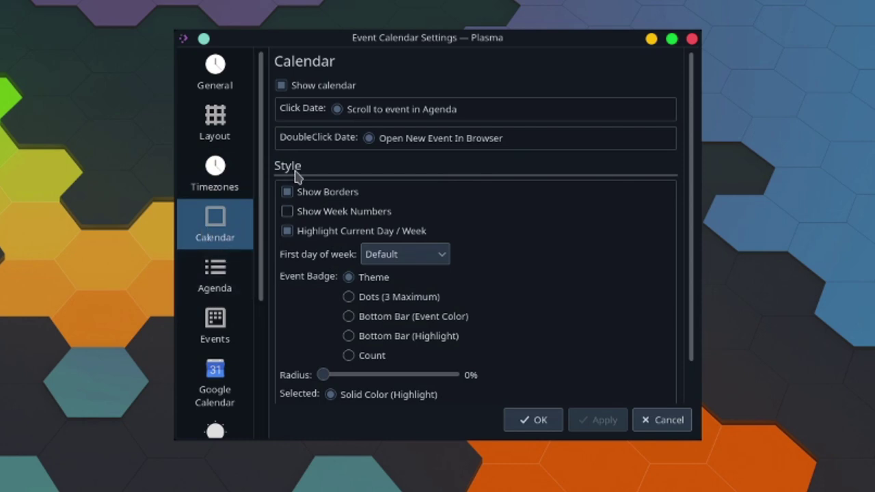
click(230, 287)
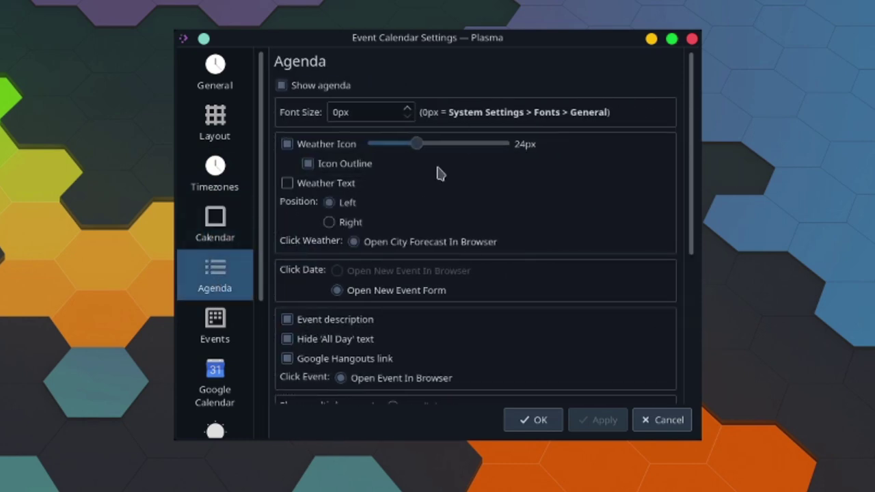
click(223, 329)
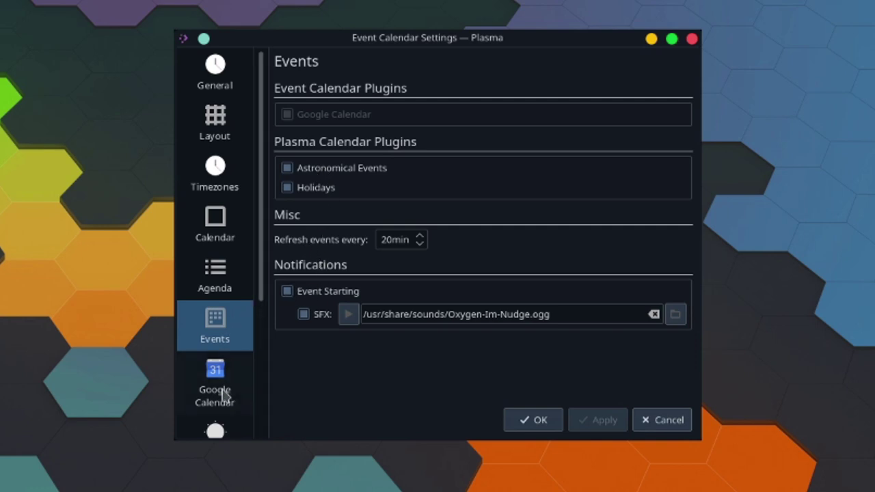
Review the Google Calendar, Weather, Astronomical Events and Holidays pages, then bring up the clipboard history
click(222, 402)
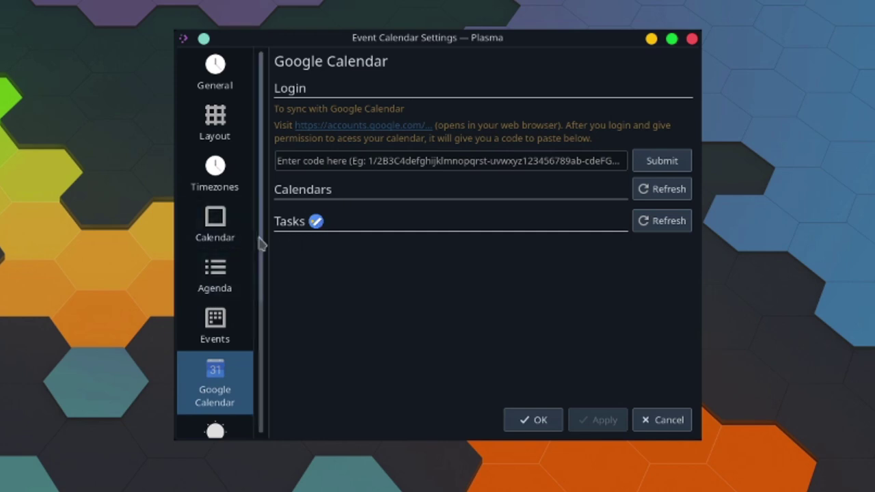
drag(262, 244, 264, 342)
click(225, 295)
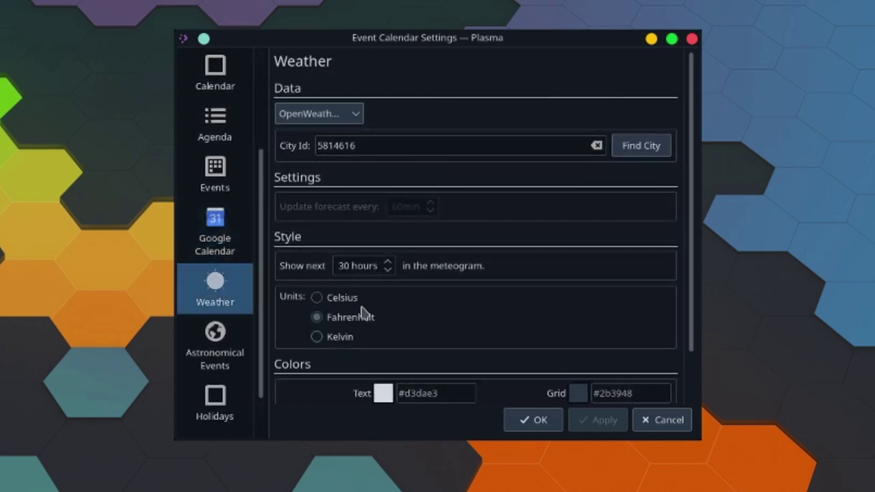
drag(692, 156, 692, 238)
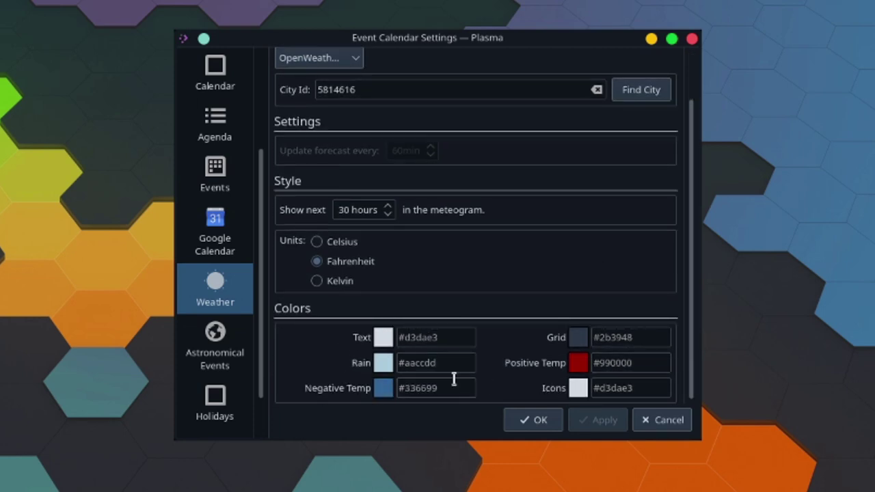
click(220, 350)
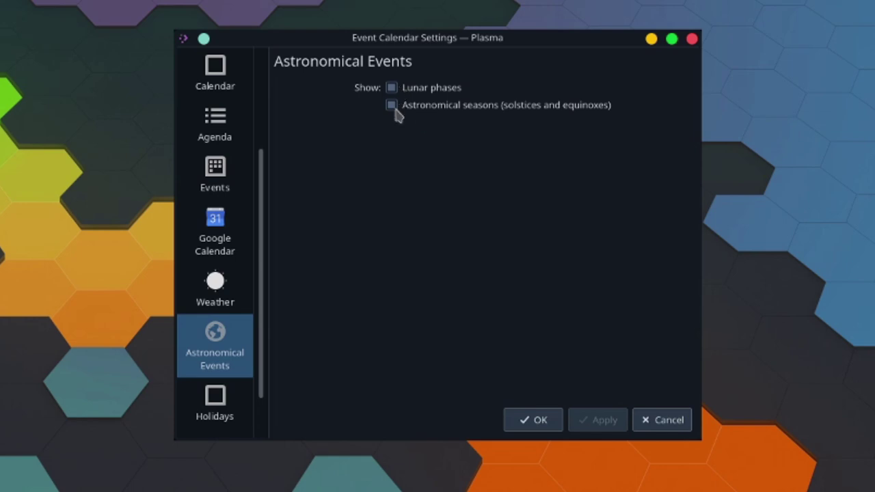
click(216, 408)
drag(690, 137, 677, 322)
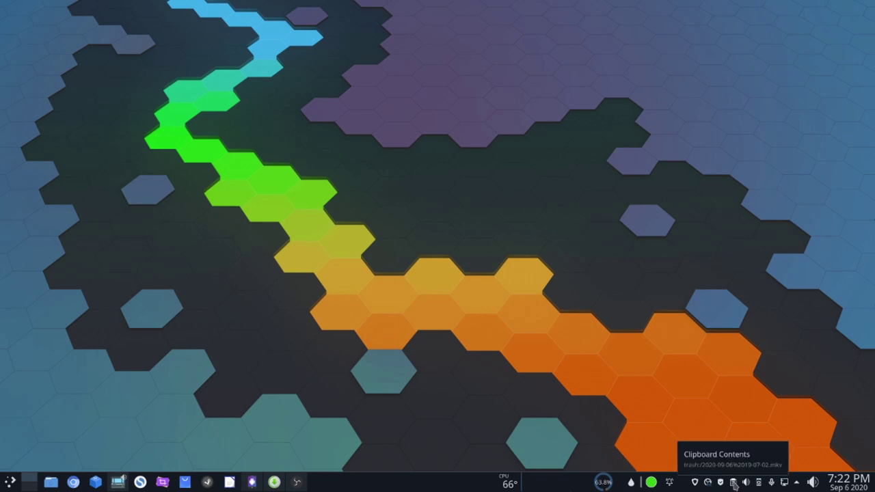
click(734, 484)
Find the 5814612 clipboard entry, display it as a QR code, and return to the history list
scroll(689, 353, down, 2)
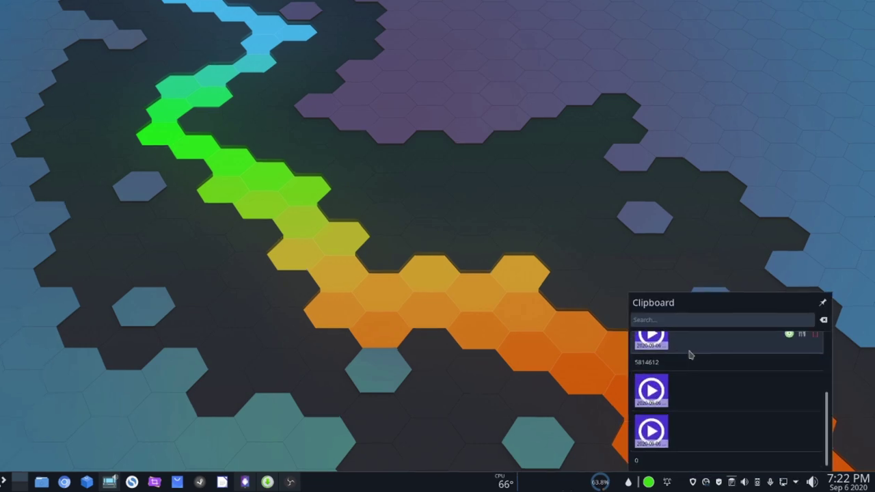
scroll(689, 353, up, 3)
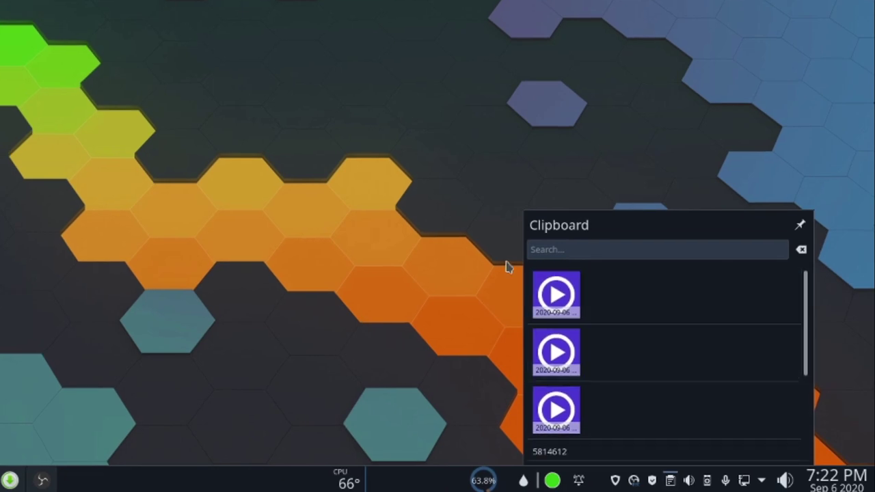
scroll(599, 387, down, 3)
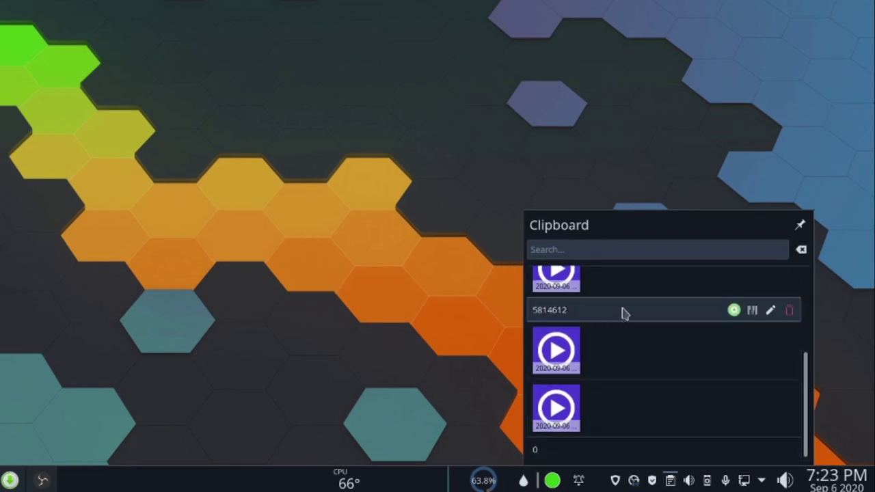
scroll(659, 317, up, 2)
scroll(658, 316, down, 2)
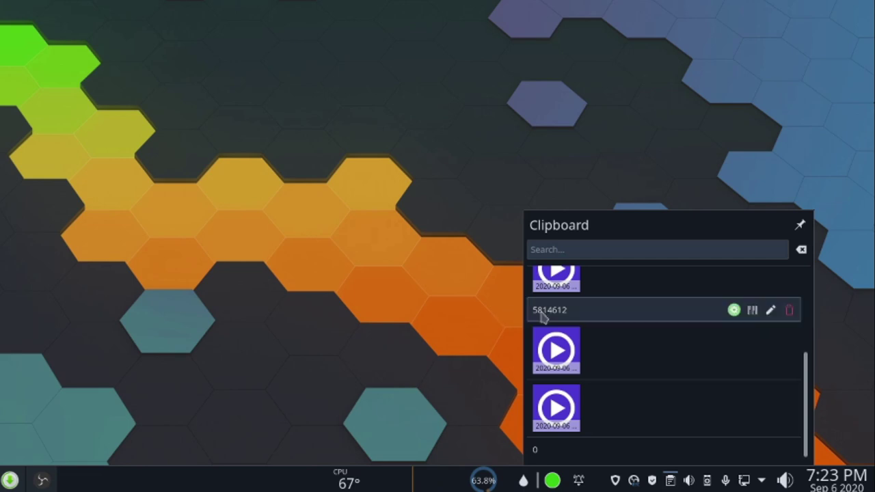
click(753, 311)
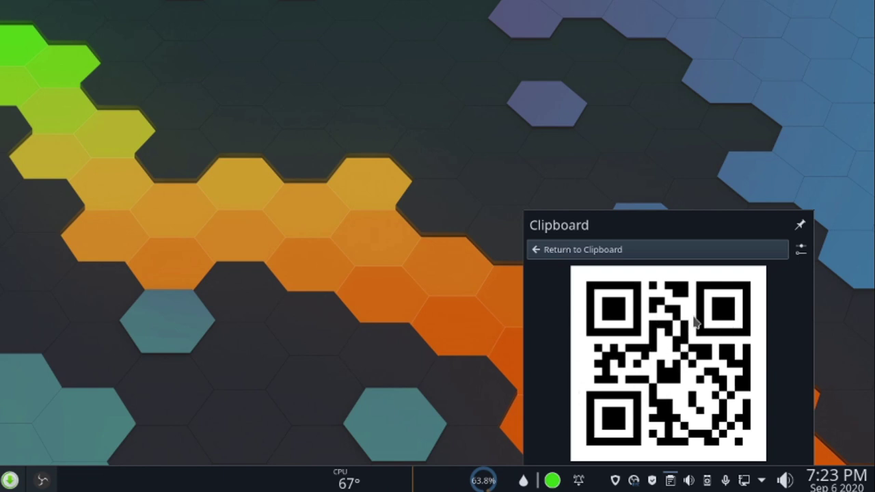
click(535, 251)
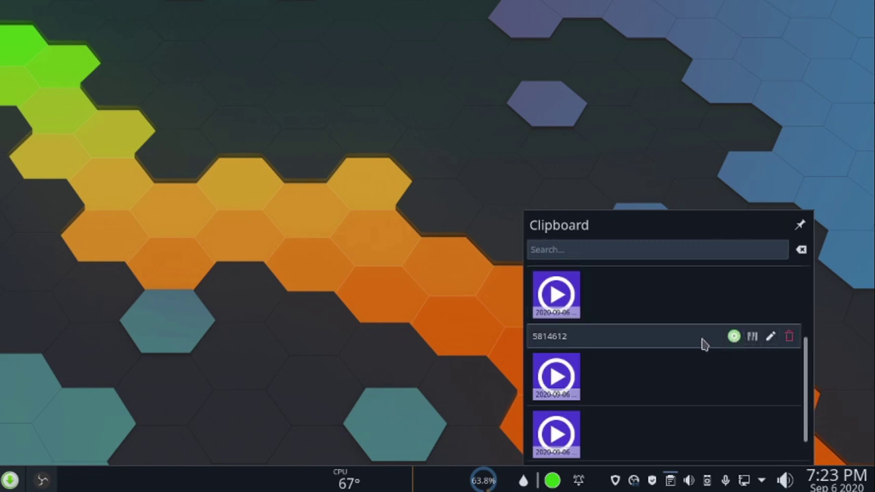
Delete the five video entries from clipboard history, keeping 5814612 and 0, then close the popup
click(771, 337)
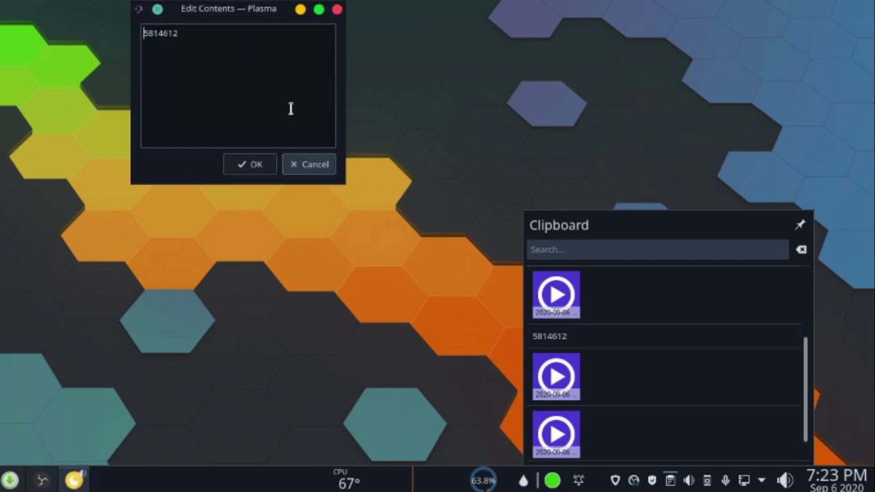
click(305, 169)
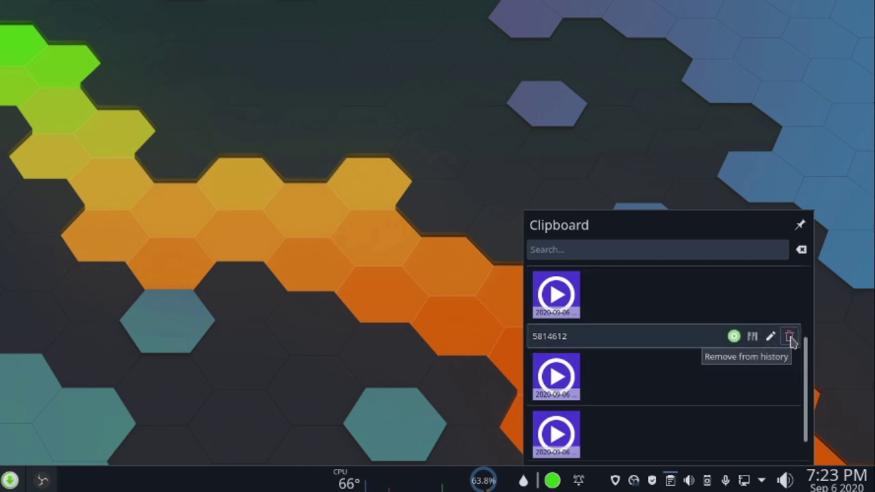
click(789, 299)
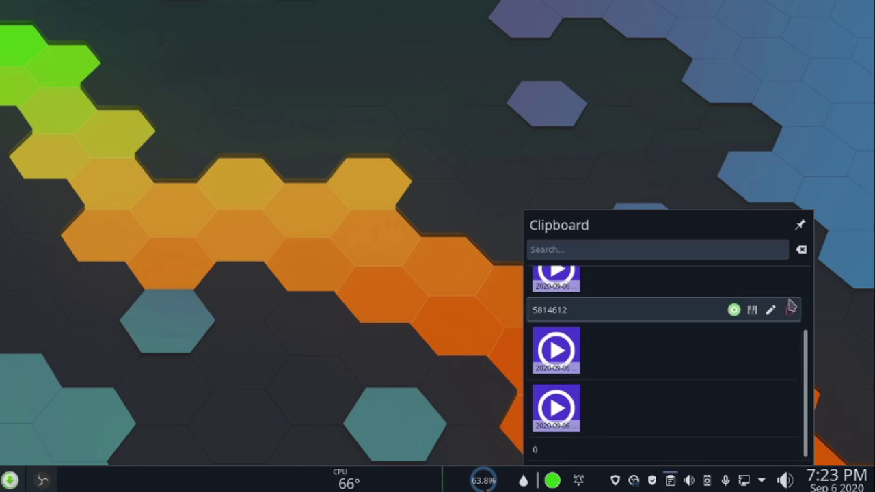
click(789, 348)
click(790, 295)
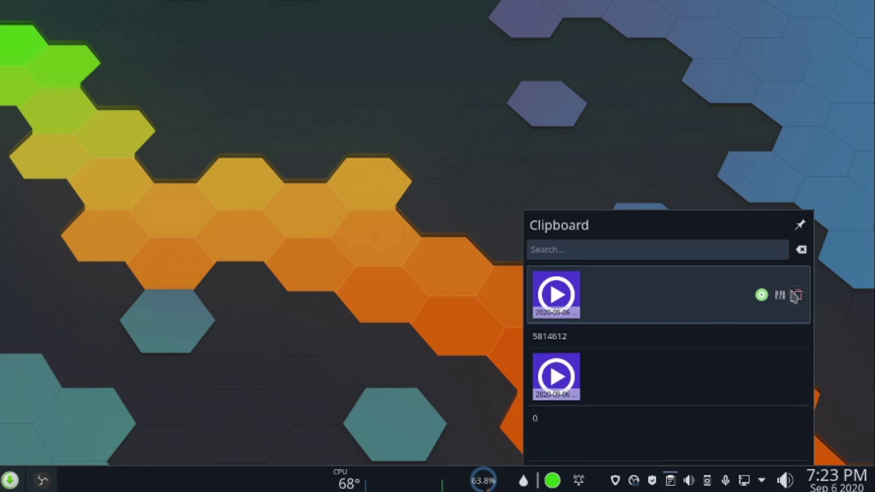
click(792, 295)
click(798, 320)
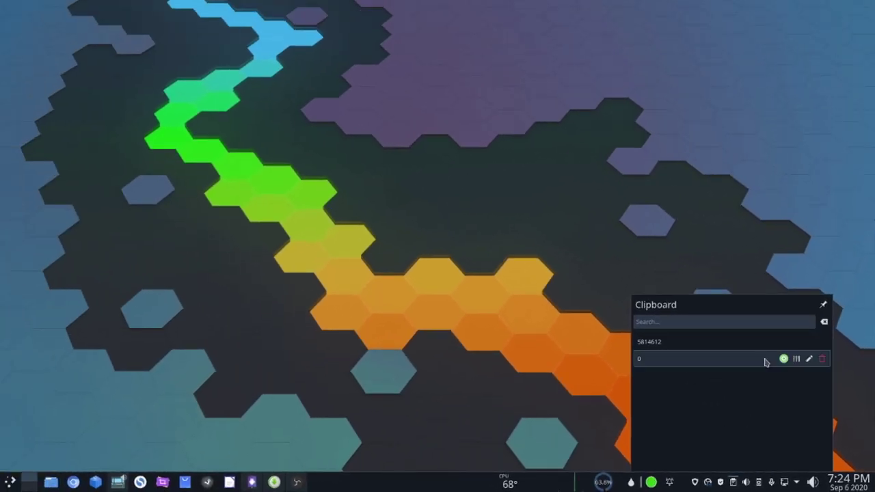
click(699, 247)
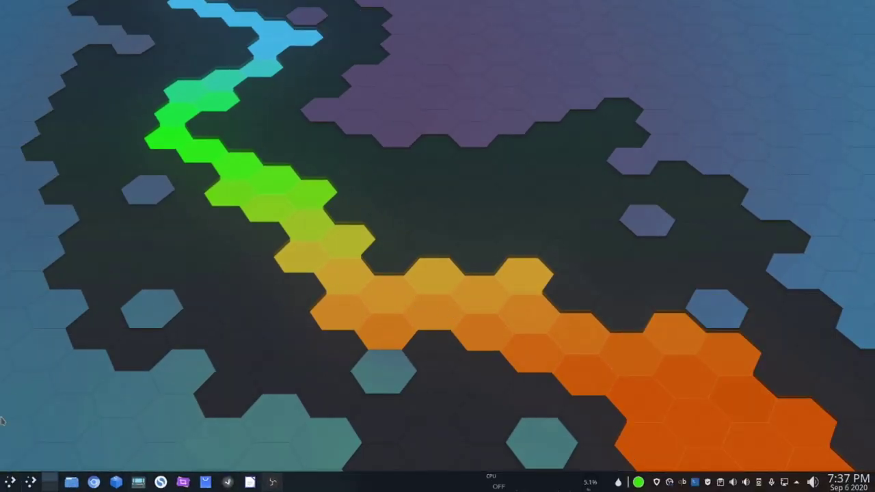
Preview the Kickoff application menu and the full-screen Launchpad grid, closing each back to the desktop
click(10, 482)
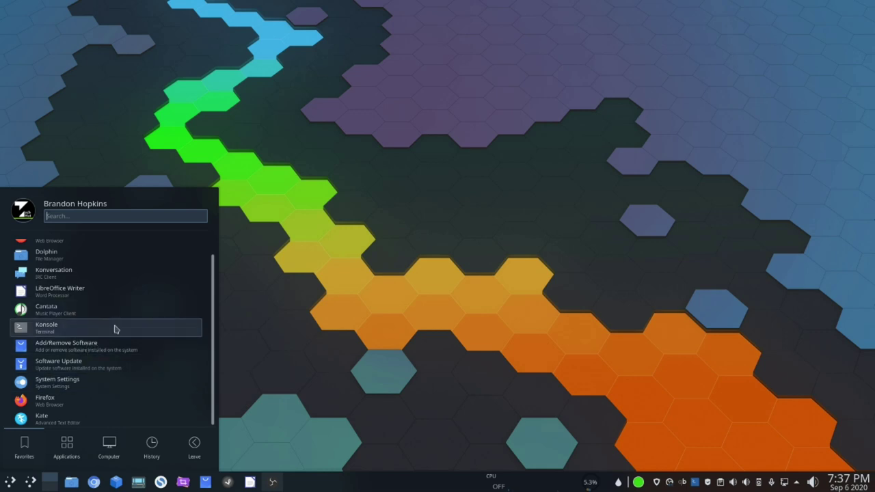
key(Escape)
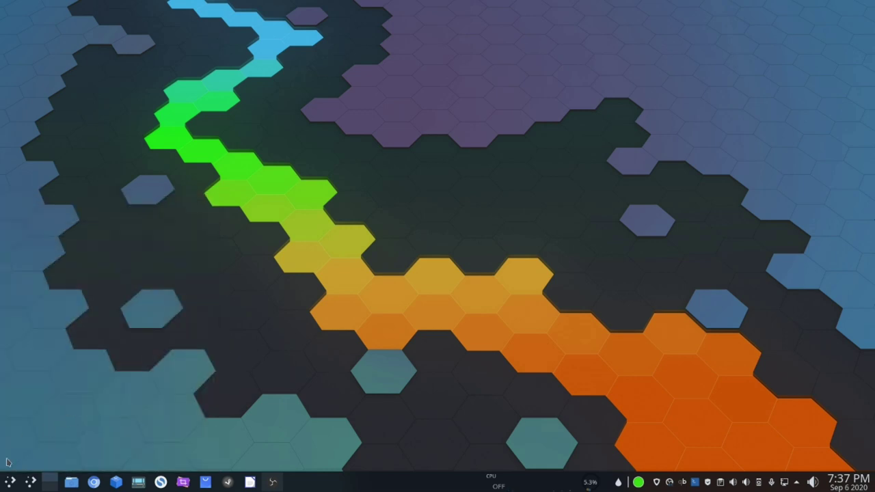
click(30, 483)
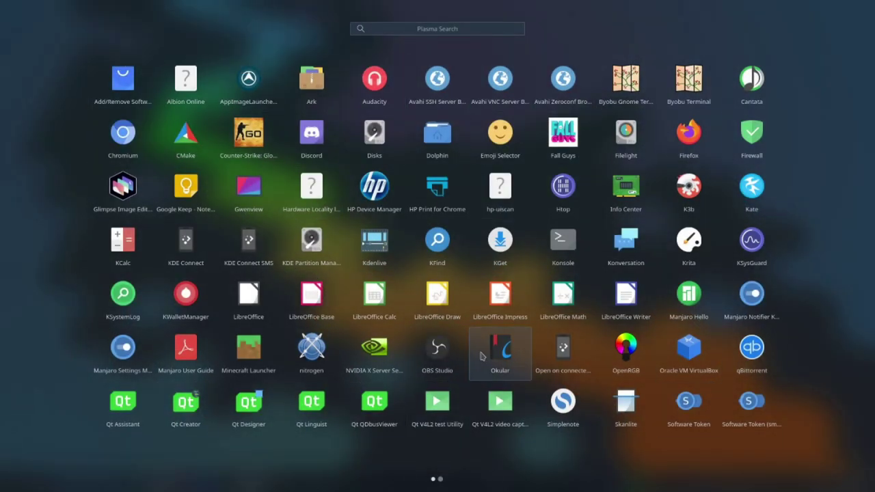
scroll(606, 290, down, 1)
scroll(606, 290, up, 1)
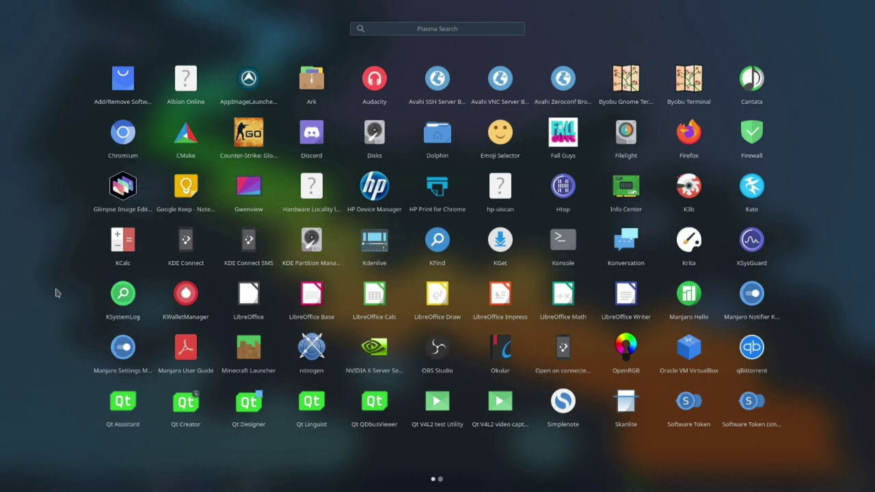
click(67, 343)
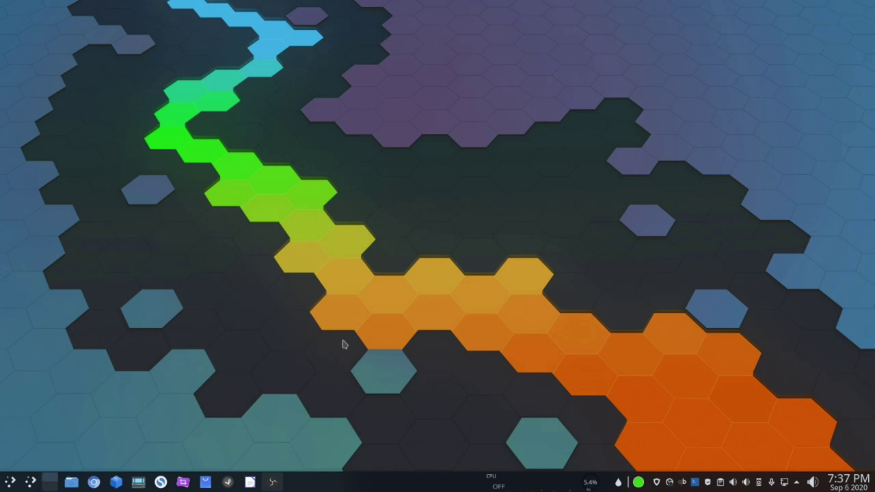
click(25, 483)
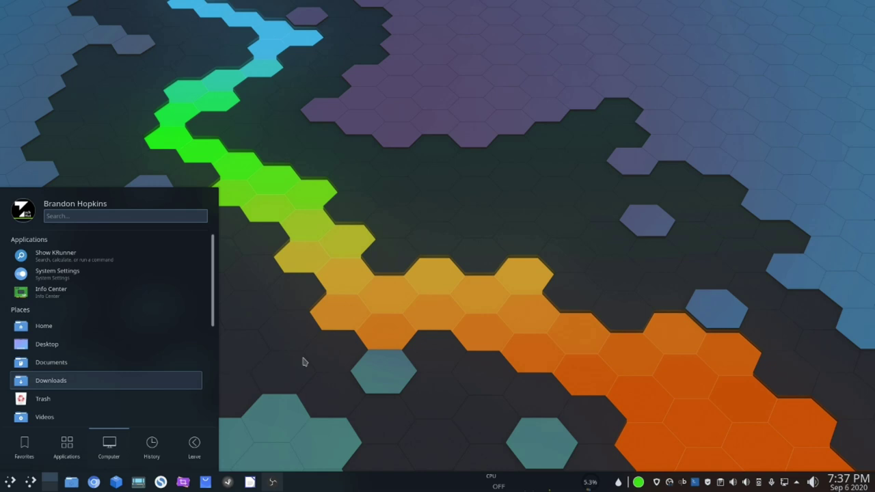
click(271, 376)
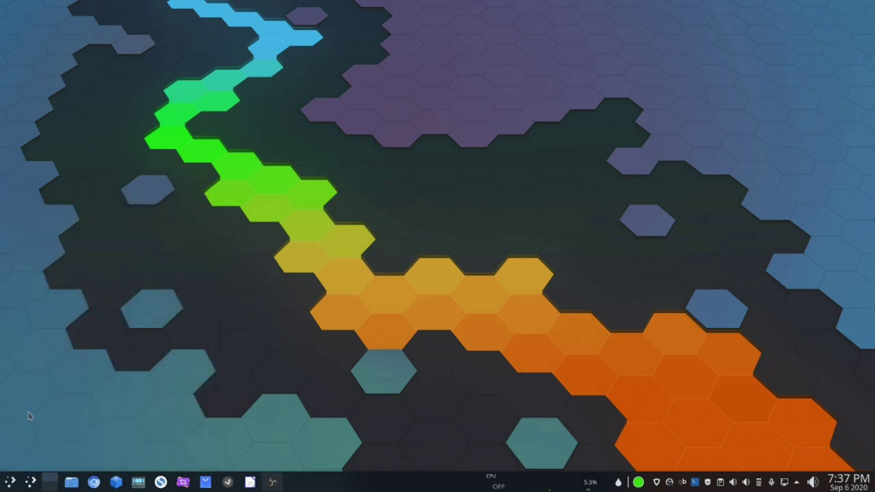
Change Launchpad's icon size from 64 to 128 in its settings, apply it, and confirm with OK
right_click(31, 483)
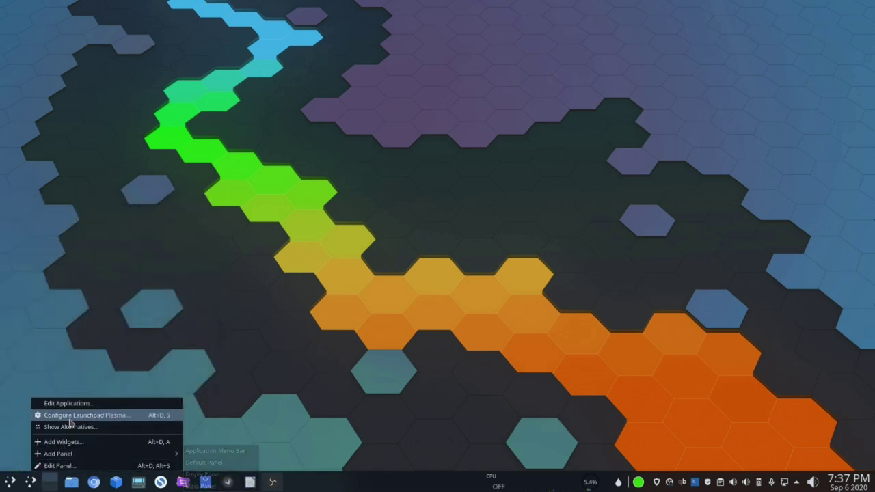
click(101, 422)
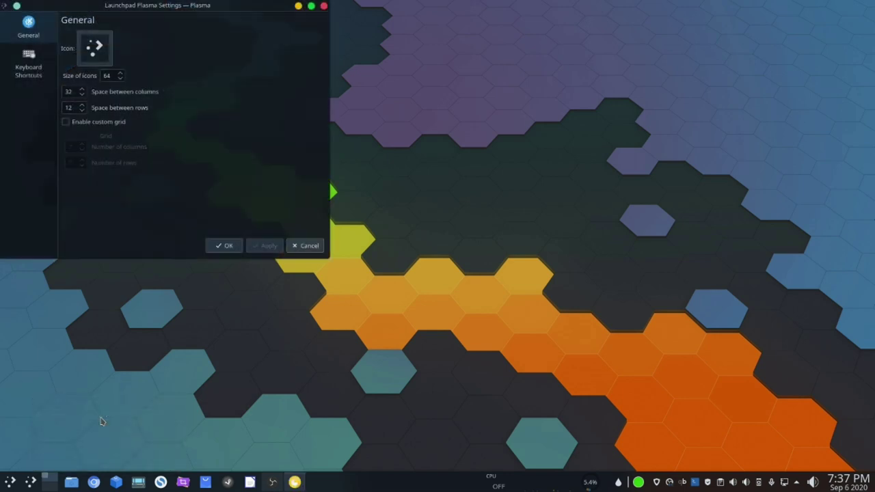
drag(130, 13, 147, 170)
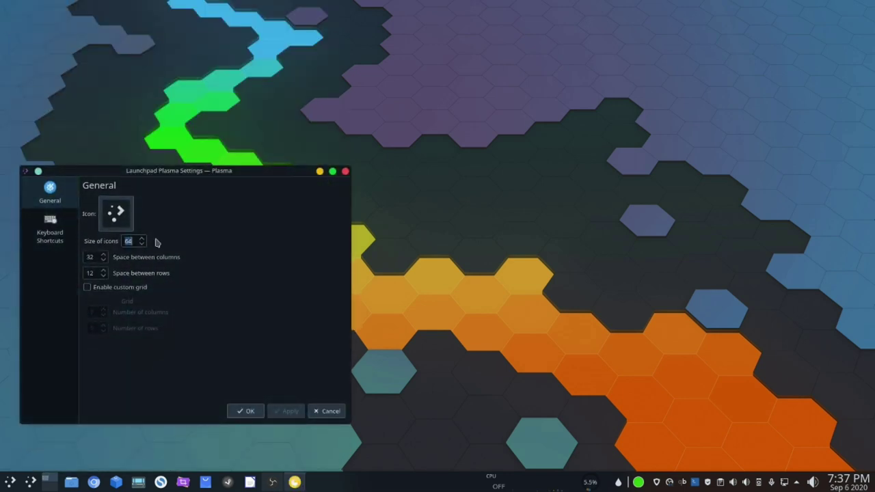
key(Down)
key(Down)
key(Down)
key(Down)
scroll(142, 243, down, 4)
click(48, 234)
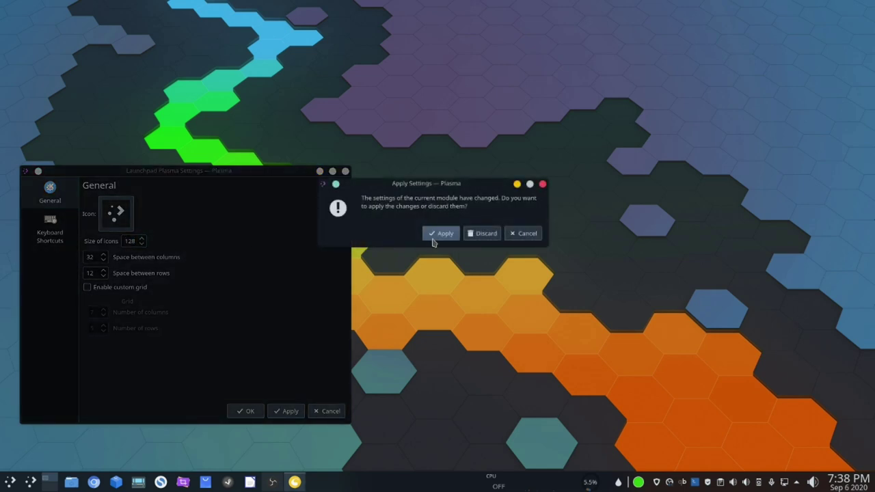
drag(438, 198, 305, 199)
click(317, 248)
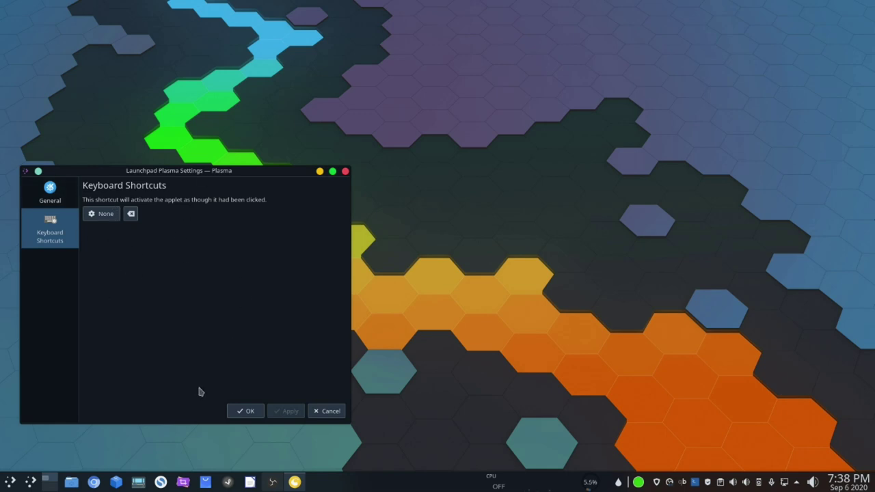
click(246, 411)
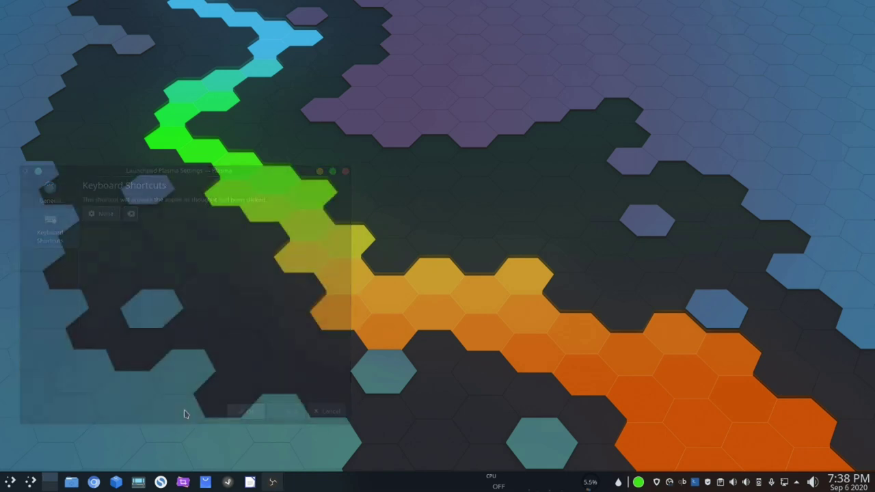
Flip through the enlarged-icon Launchpad pages, launch Dolphin, then minimise its window
click(30, 483)
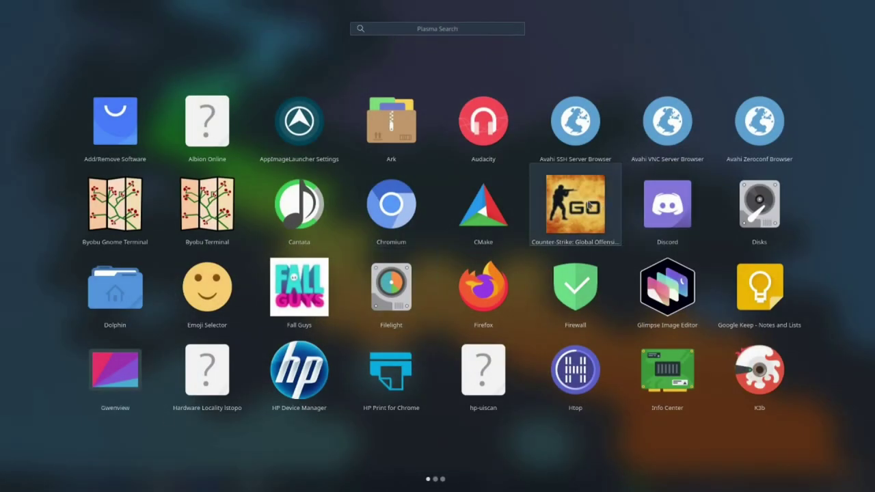
scroll(410, 185, down, 1)
scroll(417, 198, down, 1)
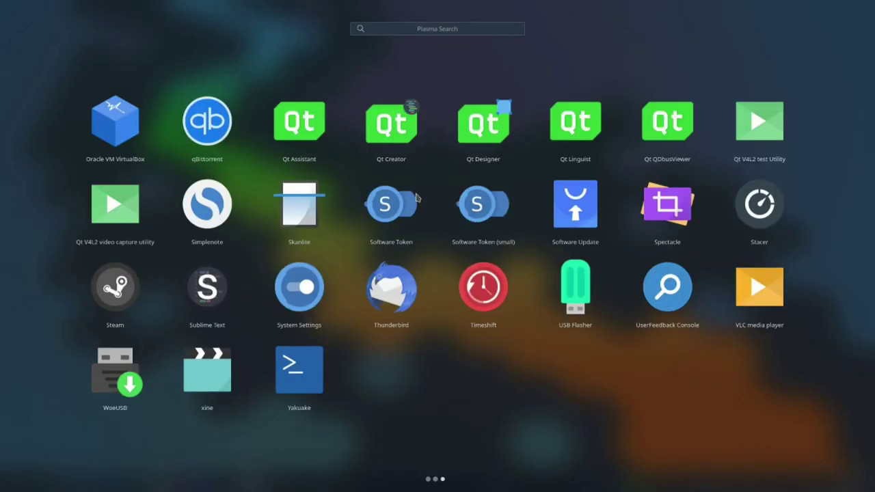
scroll(417, 198, up, 2)
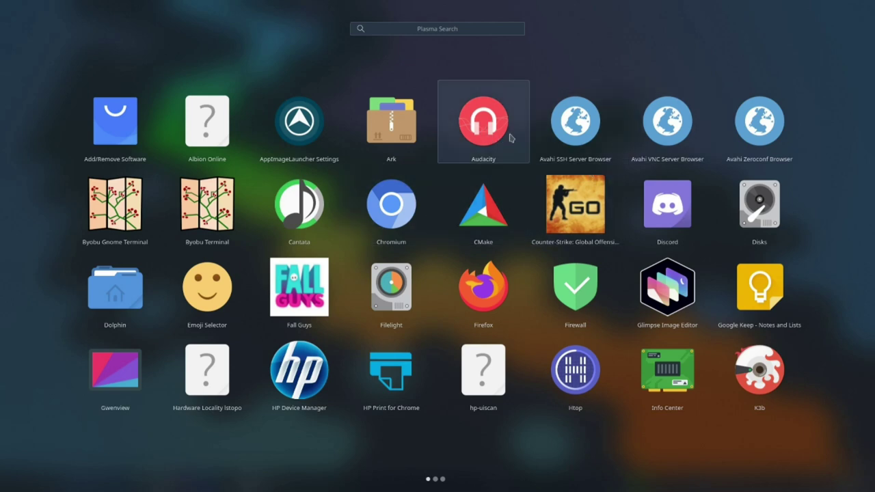
click(113, 294)
drag(155, 7, 355, 19)
click(462, 19)
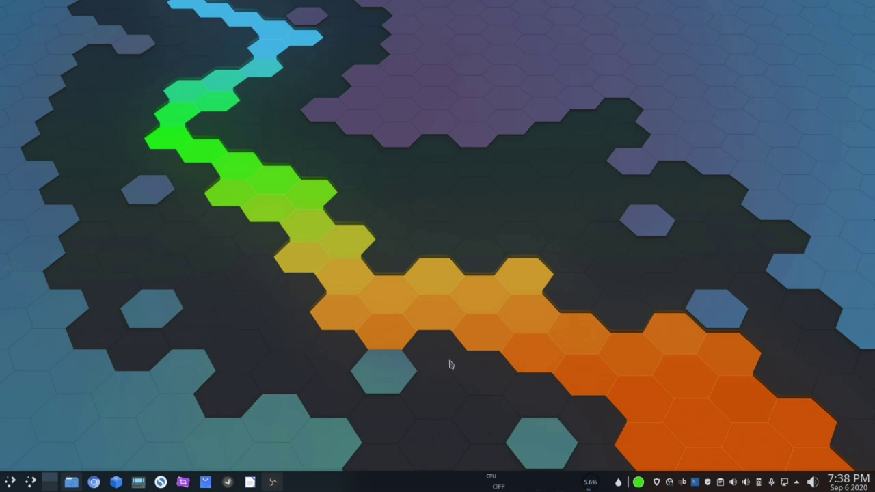
In KDE Connect, dismiss the Google Opinion Rewards notification and browse the OnePlus 7T's files
click(759, 483)
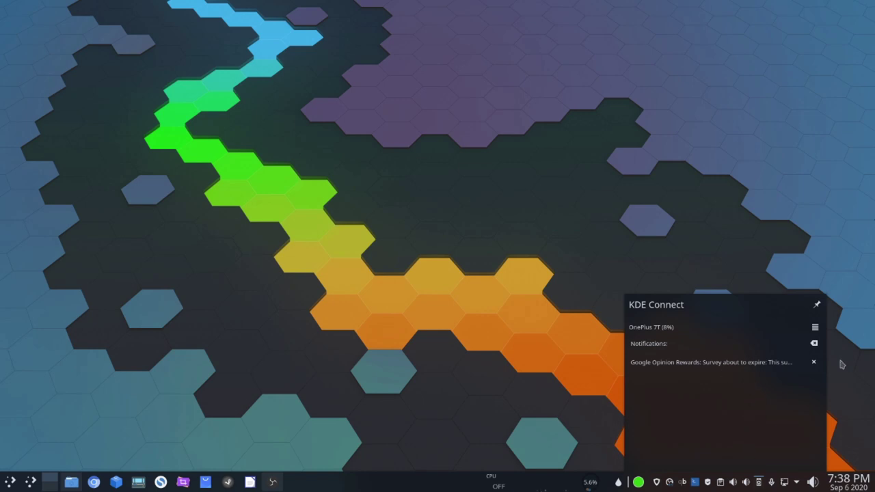
click(813, 362)
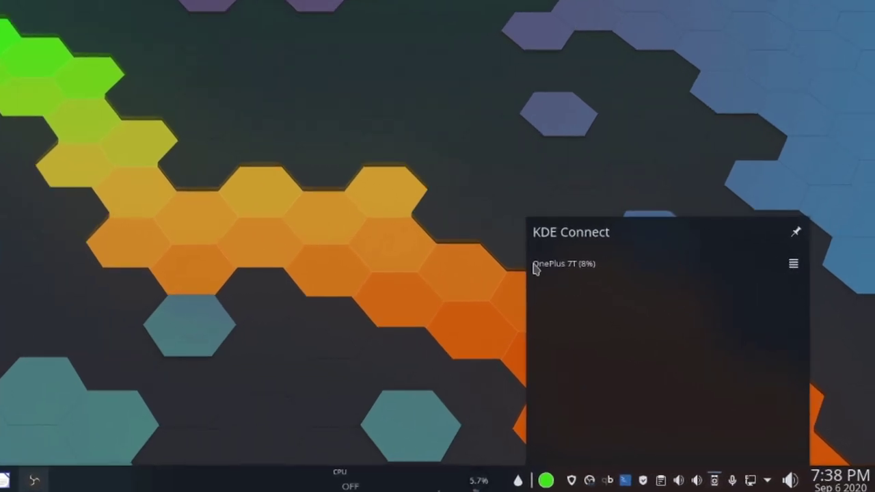
click(794, 265)
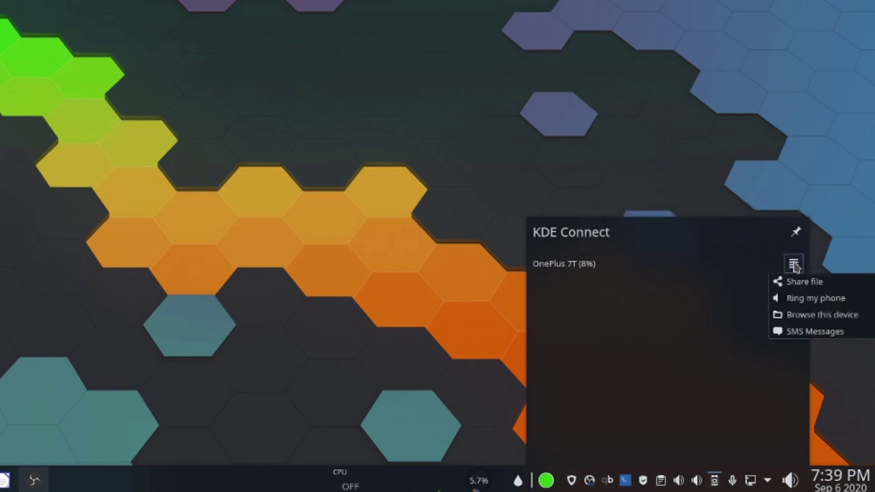
click(802, 316)
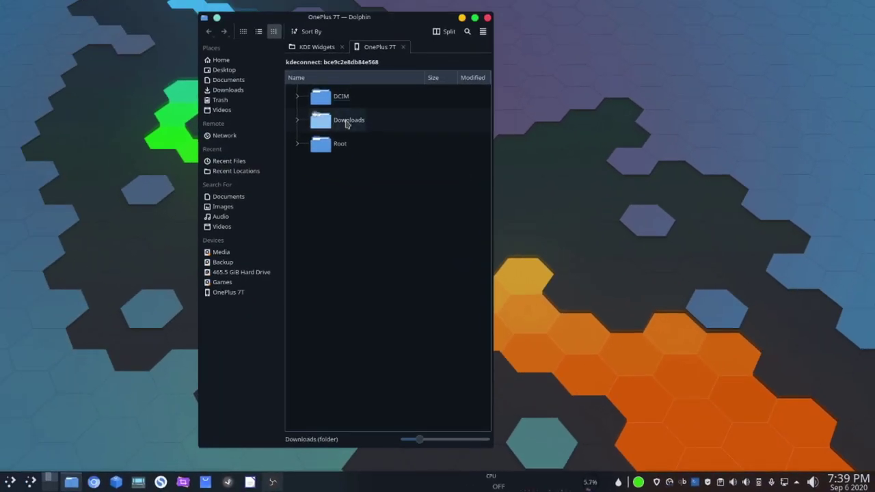
Drag the Dolphin window showing the phone's DCIM, Downloads and Root folders to the right
drag(445, 30, 670, 139)
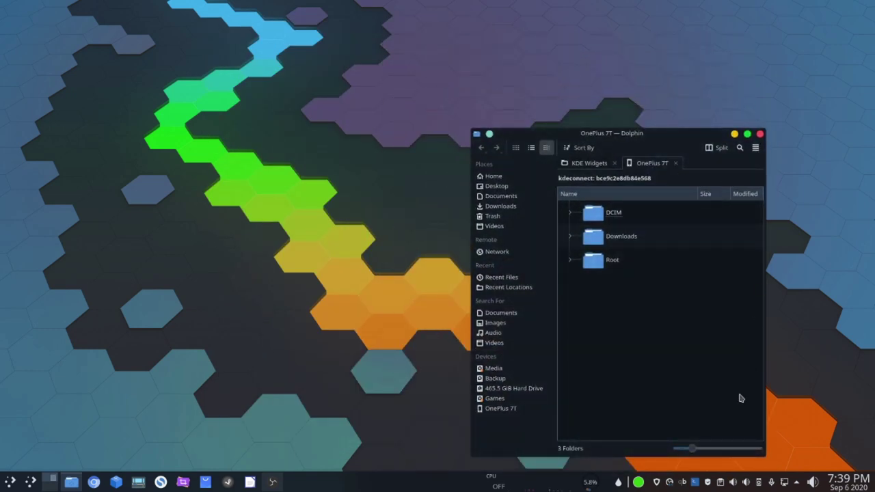